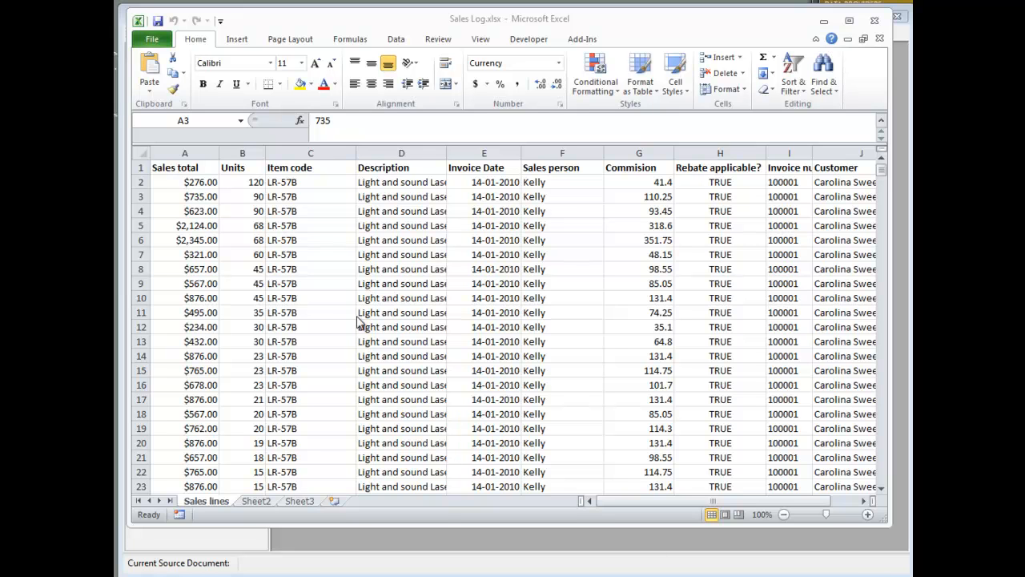
Examine the Sales lines sheet's headers and columns, including the commission formula in G3 and the extent of the data
{"action": "left_click", "coordinate": [141, 169]}
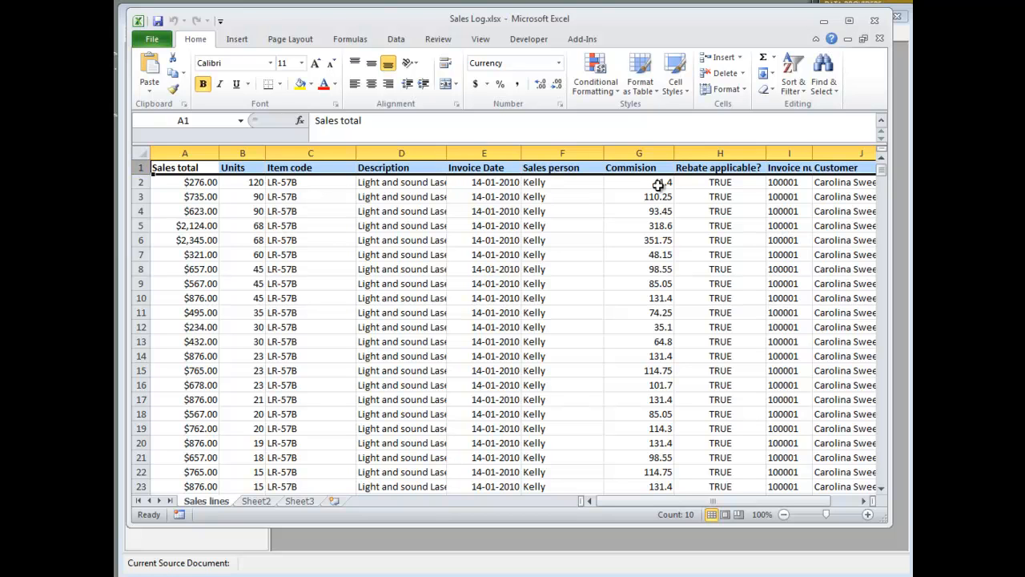
{"action": "left_click", "coordinate": [193, 141]}
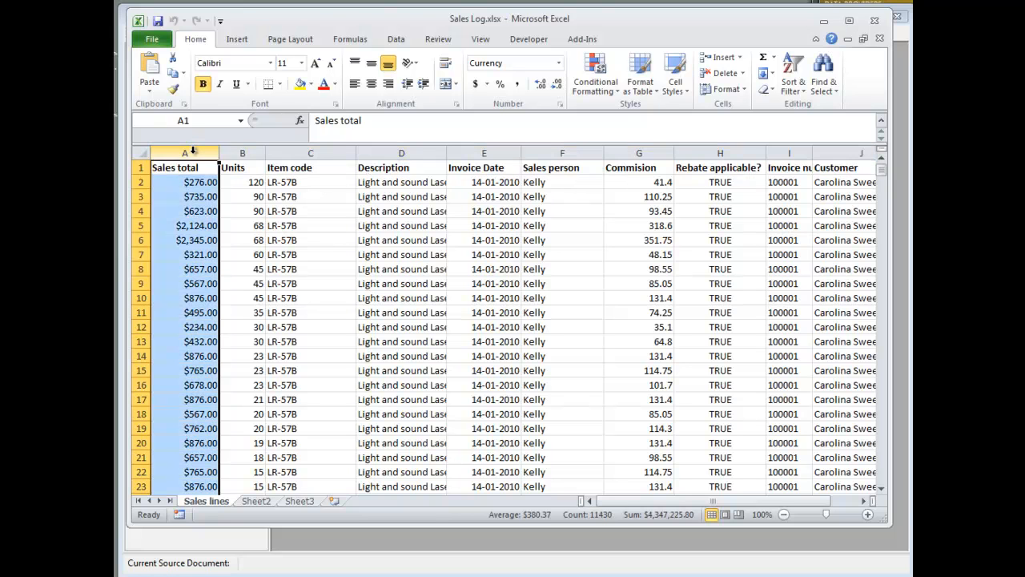
{"action": "left_click", "coordinate": [245, 153]}
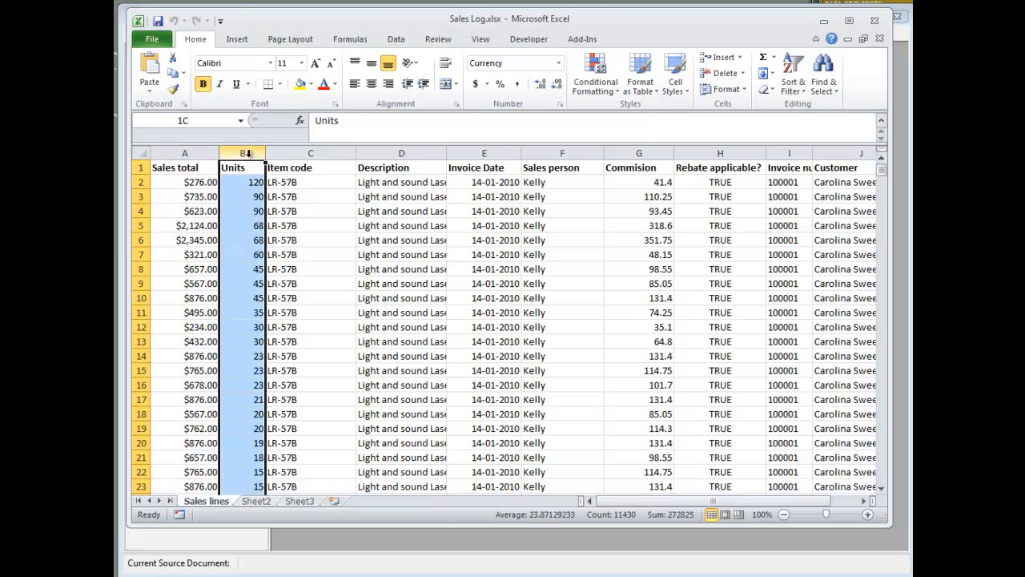
{"action": "left_click", "coordinate": [311, 154]}
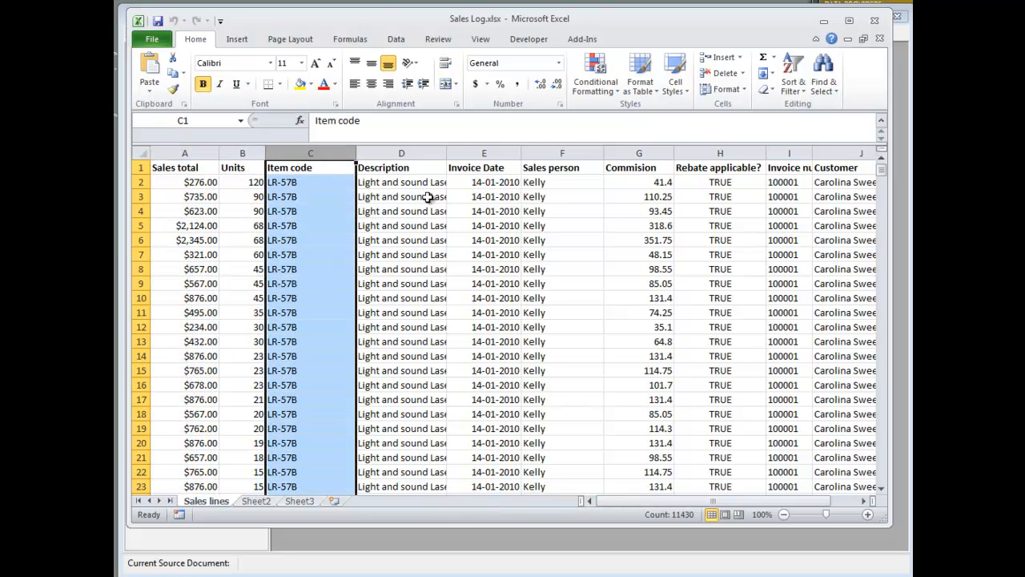
{"action": "left_click", "coordinate": [624, 153]}
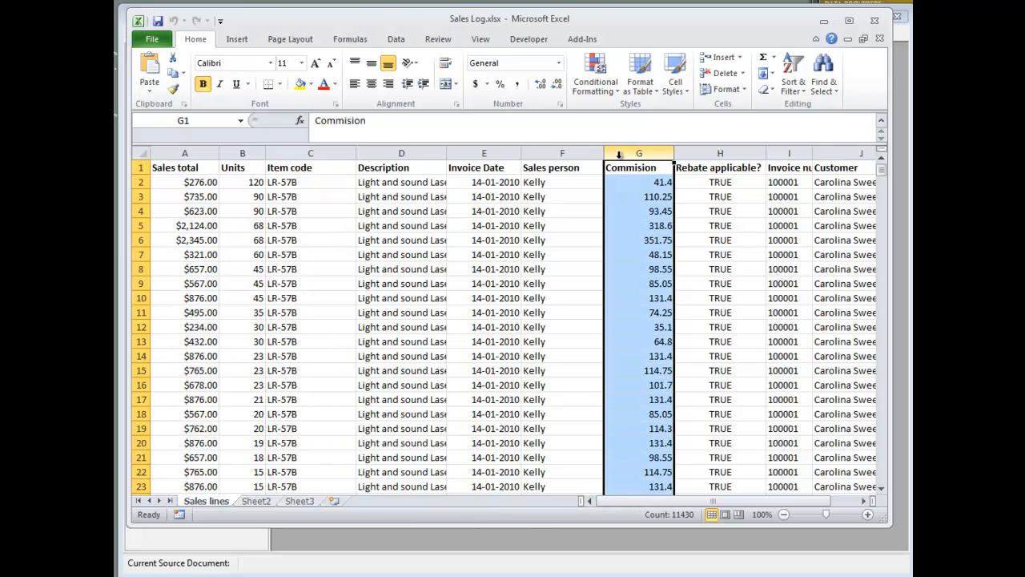
{"action": "left_click", "coordinate": [628, 195]}
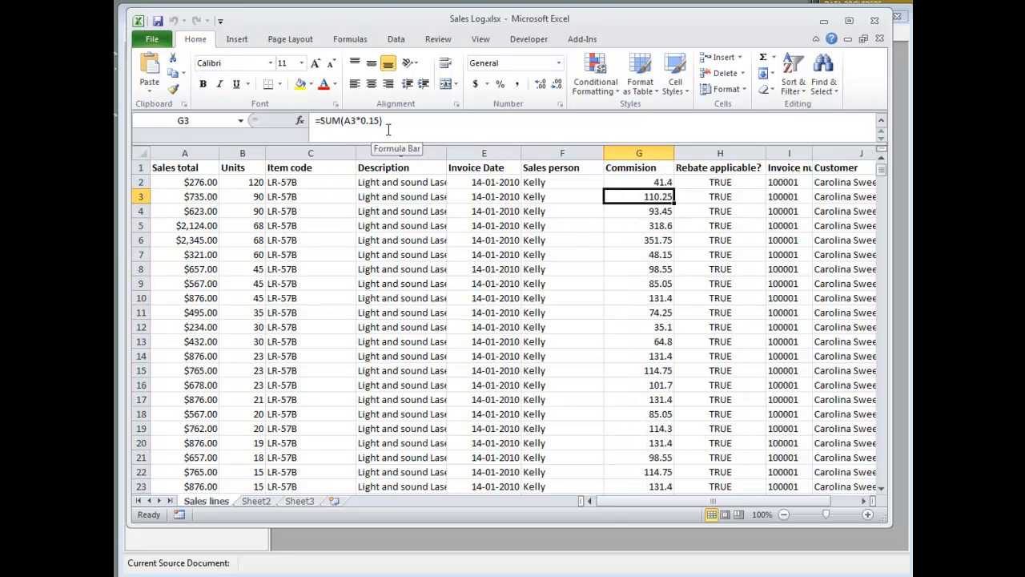
{"action": "left_click_drag", "start_coordinate": [658, 500], "coordinate": [714, 480]}
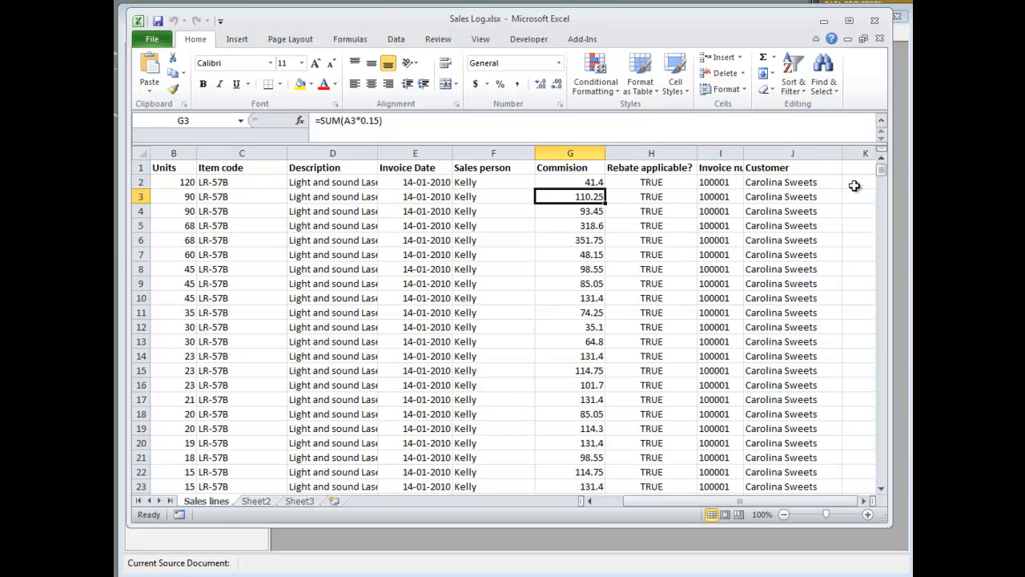
{"action": "left_click_drag", "start_coordinate": [885, 172], "coordinate": [880, 208]}
{"action": "left_click_drag", "start_coordinate": [744, 501], "coordinate": [715, 501]}
{"action": "left_click_drag", "start_coordinate": [880, 212], "coordinate": [881, 171]}
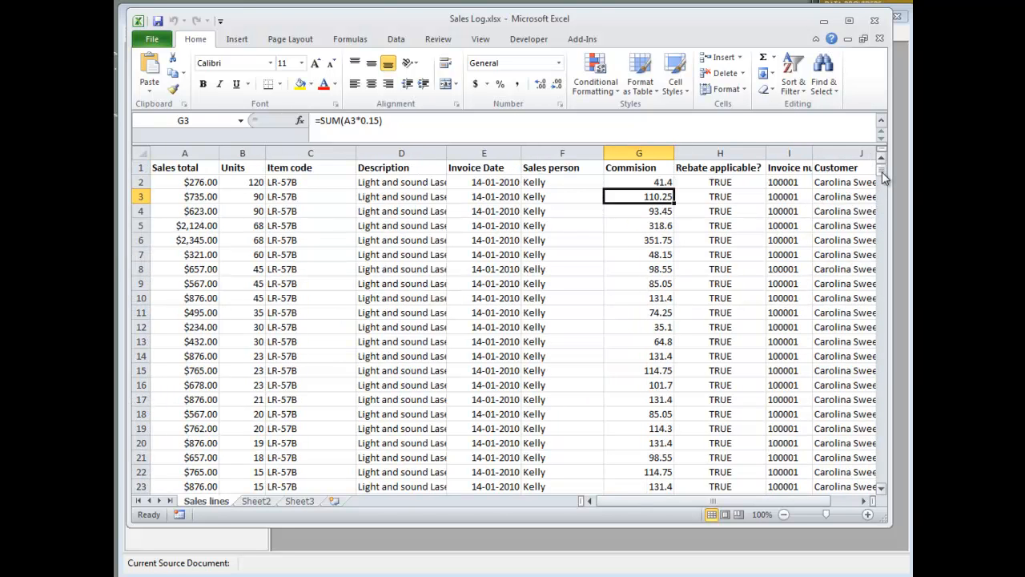
Switch to d-Analyzer for Excel and start a Summary analysis with Sales Log.xlsx from the Sample SS folder as source
{"action": "left_click", "coordinate": [821, 23]}
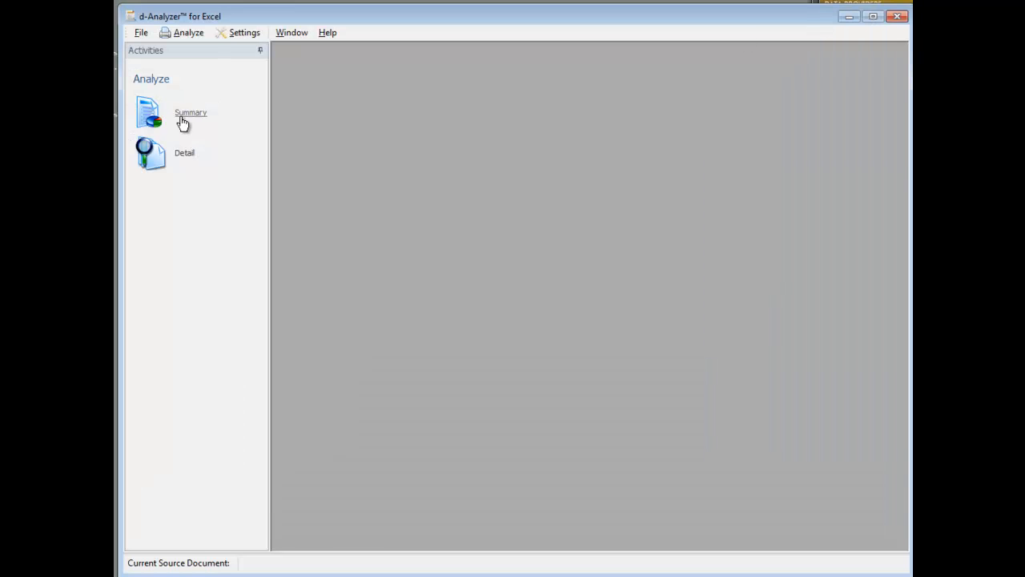
{"action": "left_click", "coordinate": [141, 34]}
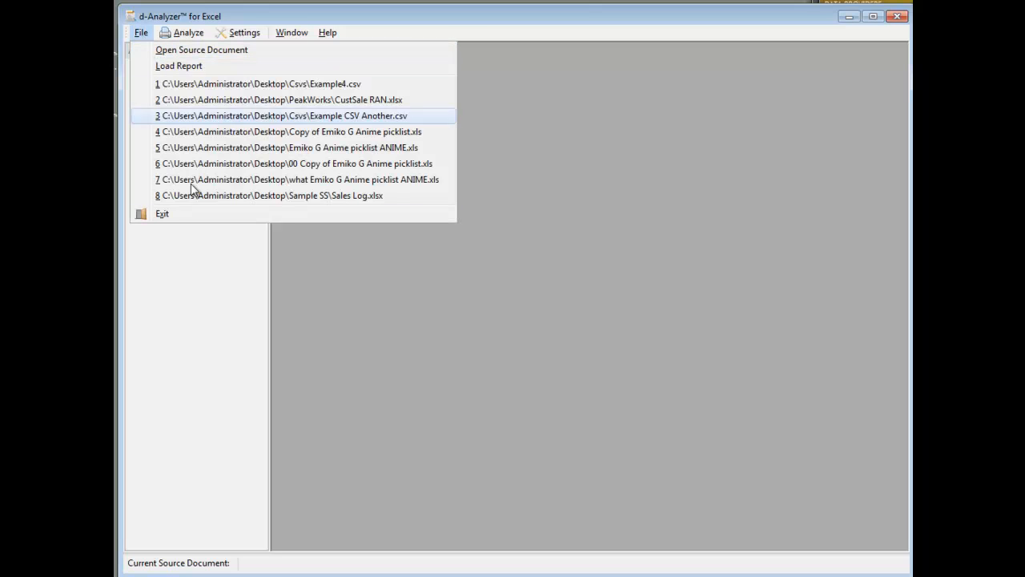
{"action": "left_click", "coordinate": [203, 272]}
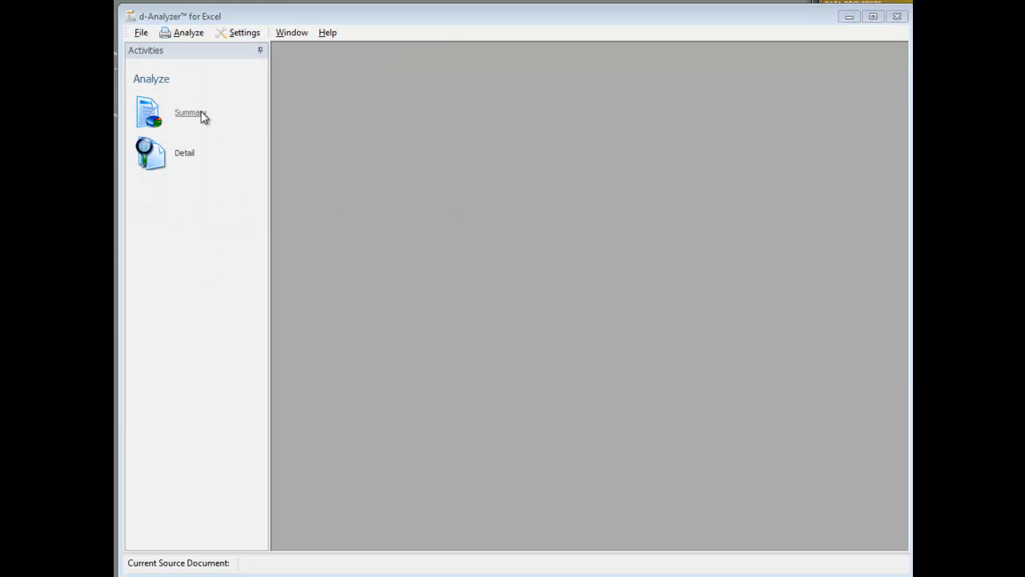
{"action": "left_click", "coordinate": [191, 113]}
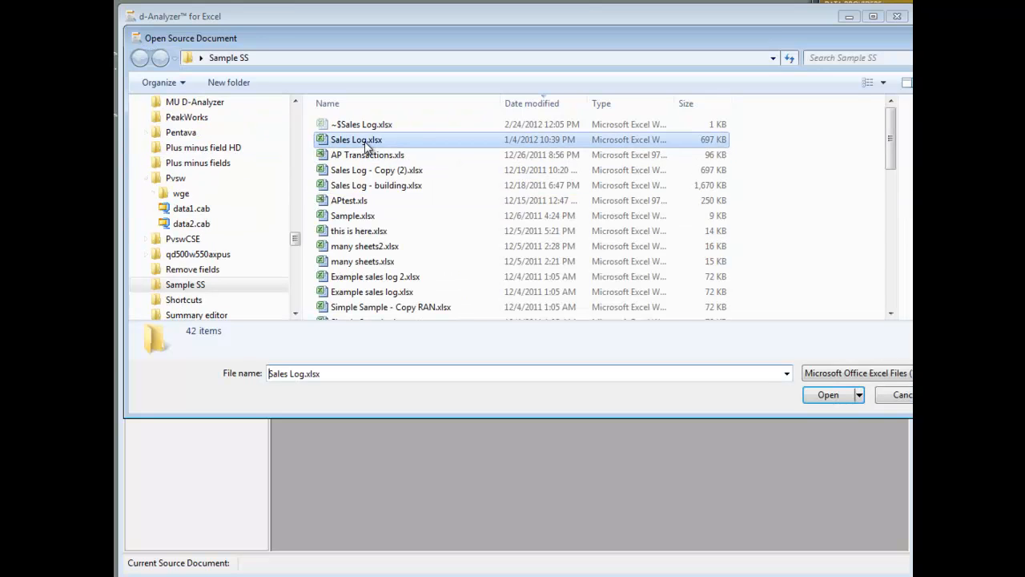
{"action": "left_click", "coordinate": [357, 140]}
{"action": "left_click", "coordinate": [828, 394]}
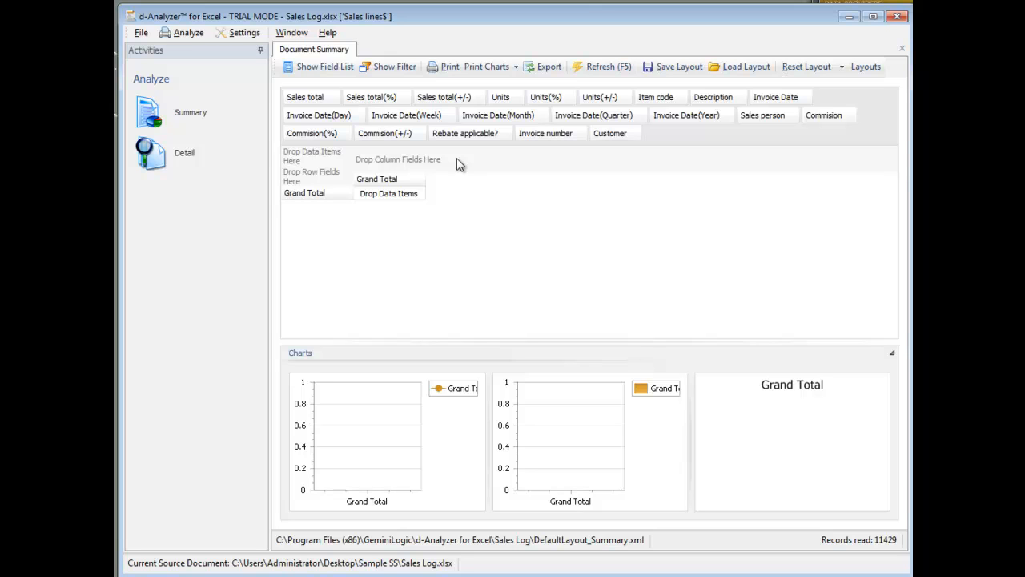
Build a summary with Sales total as the data item, Customer as rows and Invoice Date(Year) as columns, widening the total column
{"action": "left_click_drag", "start_coordinate": [314, 100], "coordinate": [405, 203]}
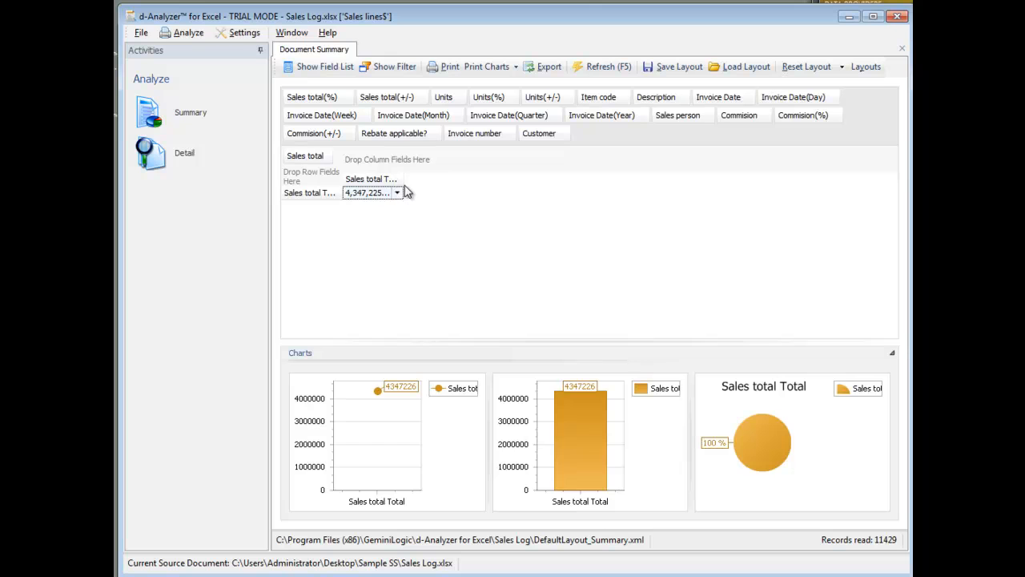
{"action": "left_click_drag", "start_coordinate": [400, 185], "coordinate": [436, 184]}
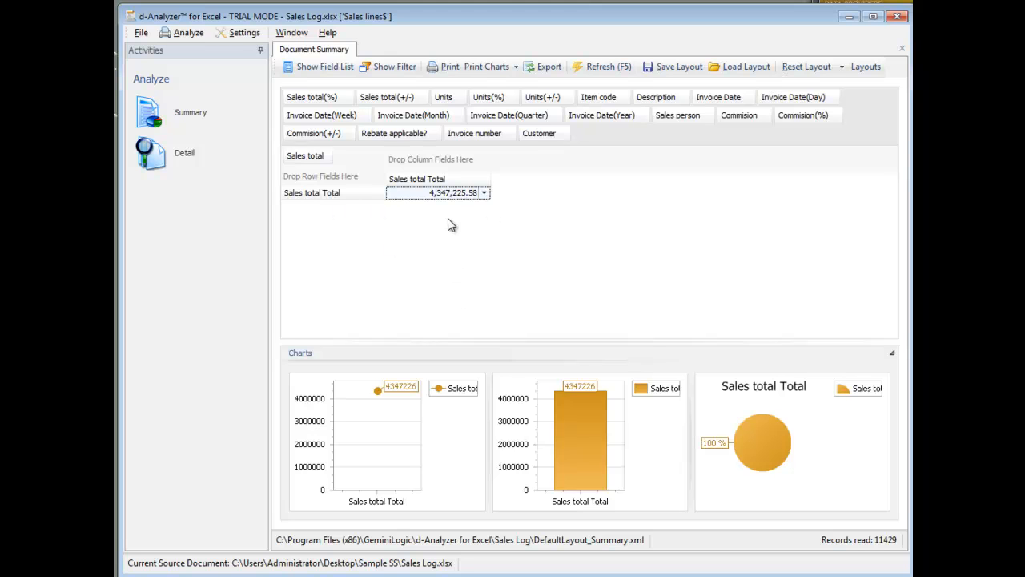
{"action": "left_click_drag", "start_coordinate": [541, 133], "coordinate": [345, 181]}
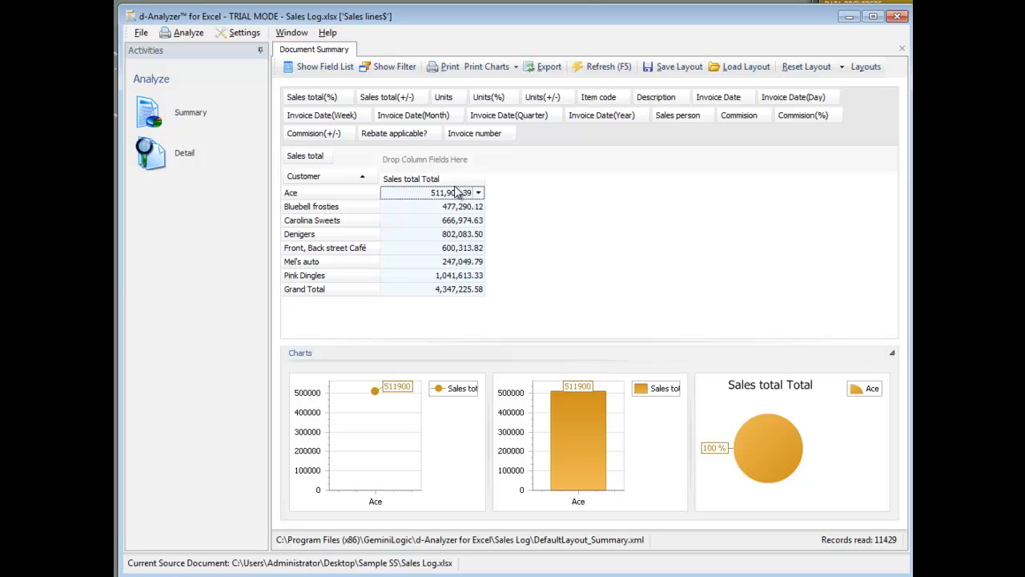
{"action": "left_click_drag", "start_coordinate": [582, 119], "coordinate": [486, 172]}
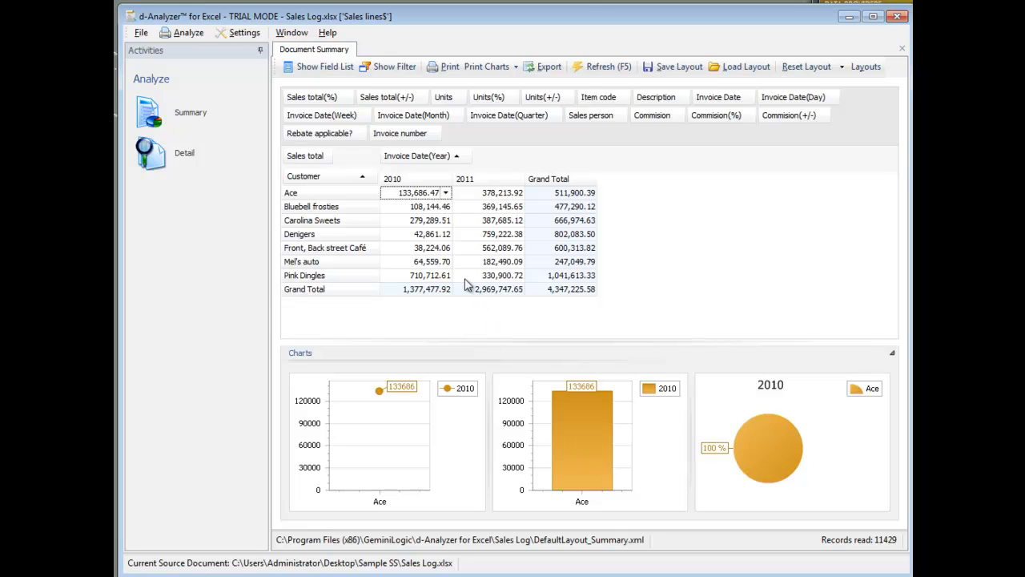
Try grouping the customer rows by Rebate applicable?, and take that field back out of the summary
{"action": "left_click_drag", "start_coordinate": [344, 133], "coordinate": [282, 184]}
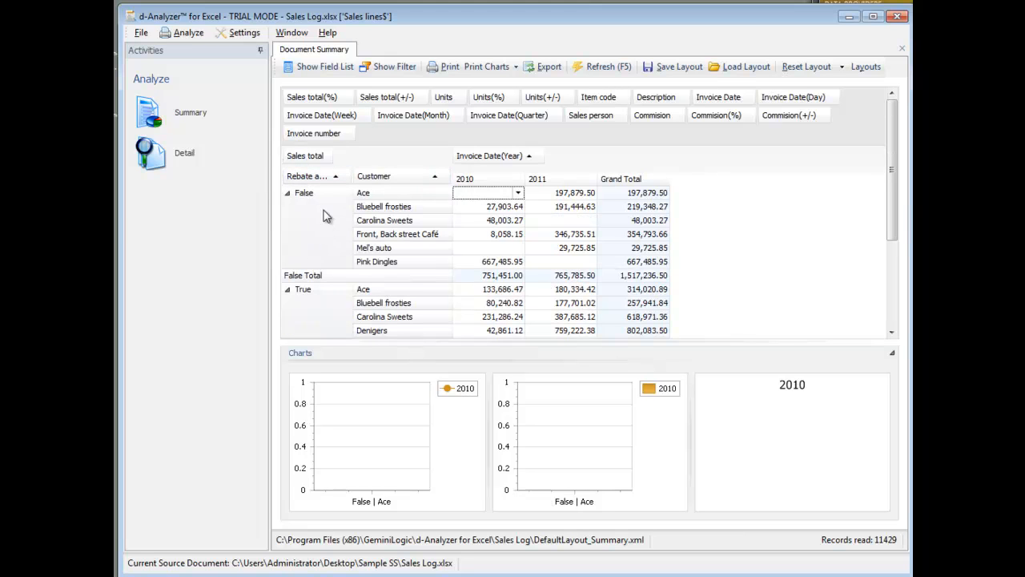
{"action": "mouse_move", "coordinate": [890, 168]}
{"action": "left_mouse_down"}
{"action": "mouse_move", "coordinate": [892, 240]}
{"action": "mouse_move", "coordinate": [872, 167]}
{"action": "left_mouse_up"}
{"action": "left_click_drag", "start_coordinate": [317, 178], "coordinate": [400, 144]}
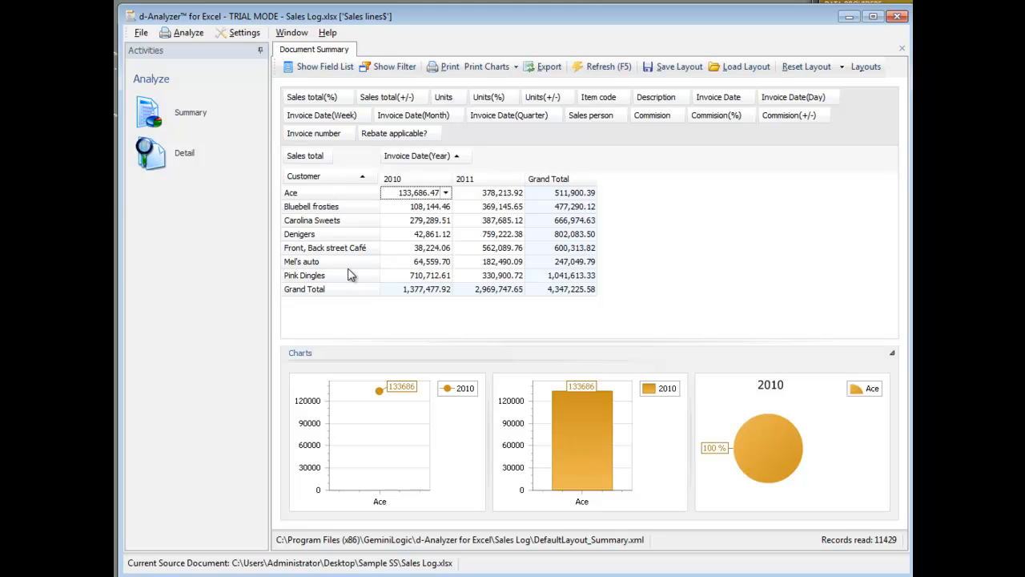
Save the summary layout as "customer sales by year" in the Sales Log folder
{"action": "left_click", "coordinate": [663, 70]}
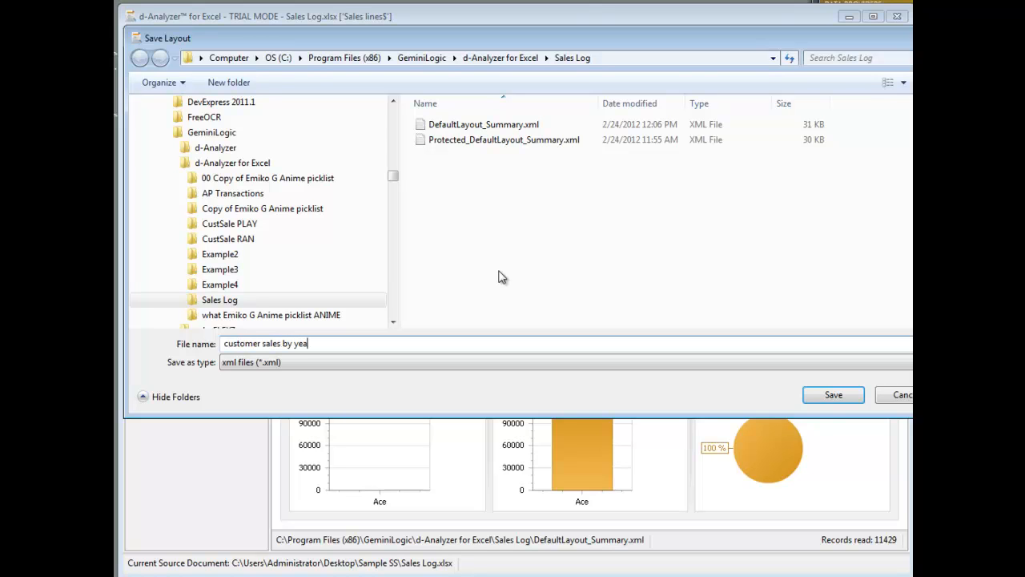
{"action": "left_click", "coordinate": [833, 395]}
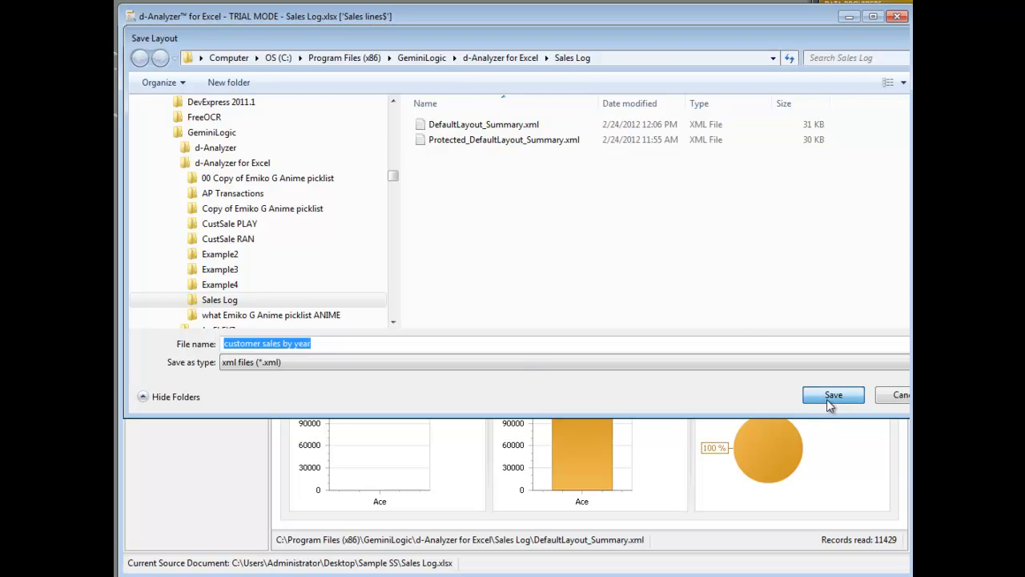
Replace the Customer row field with Invoice Date(Month), and resize the month column and table area to fit all twelve months
{"action": "left_click_drag", "start_coordinate": [316, 179], "coordinate": [458, 134]}
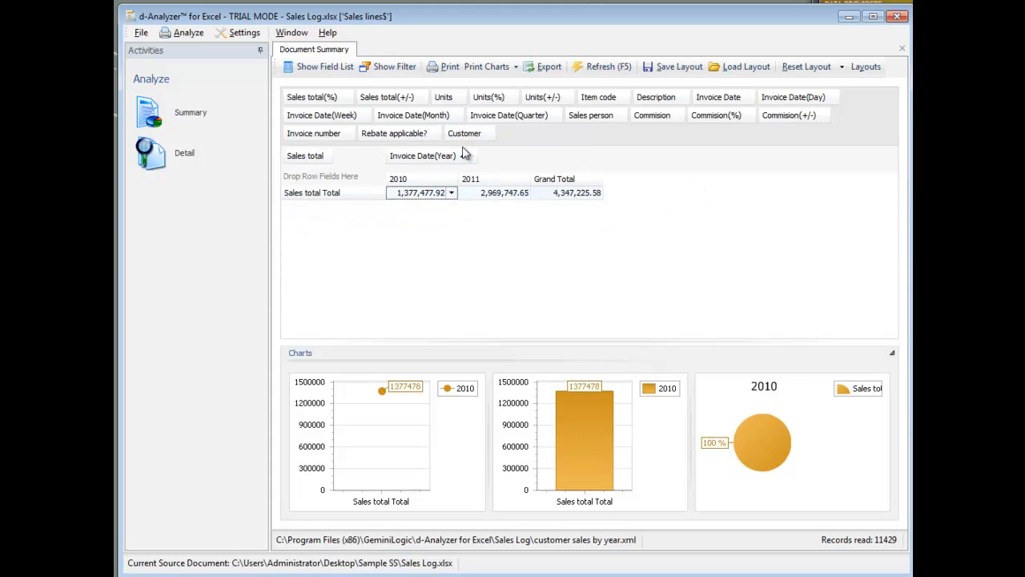
{"action": "left_click_drag", "start_coordinate": [417, 116], "coordinate": [328, 178]}
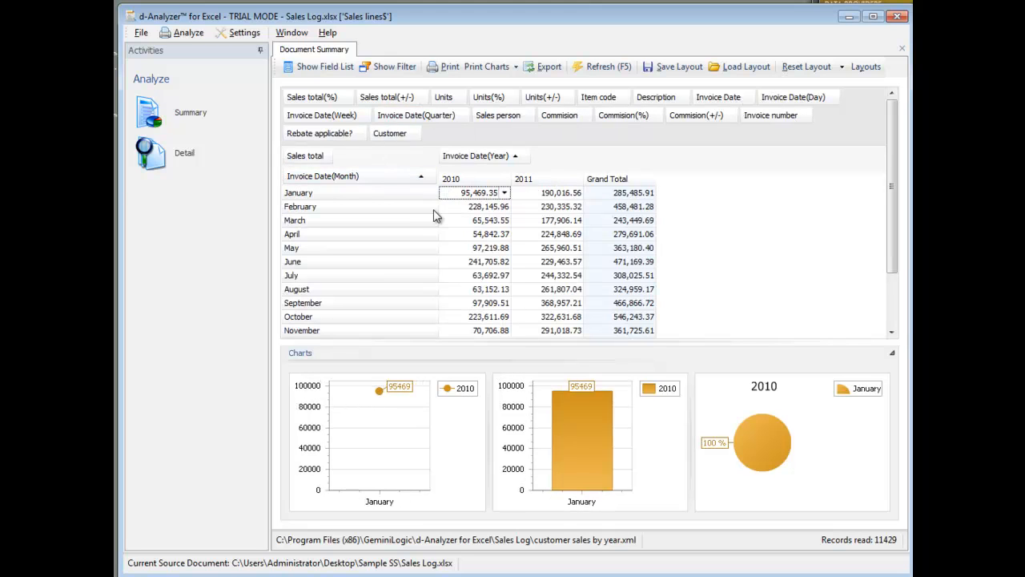
{"action": "left_click_drag", "start_coordinate": [438, 189], "coordinate": [371, 186]}
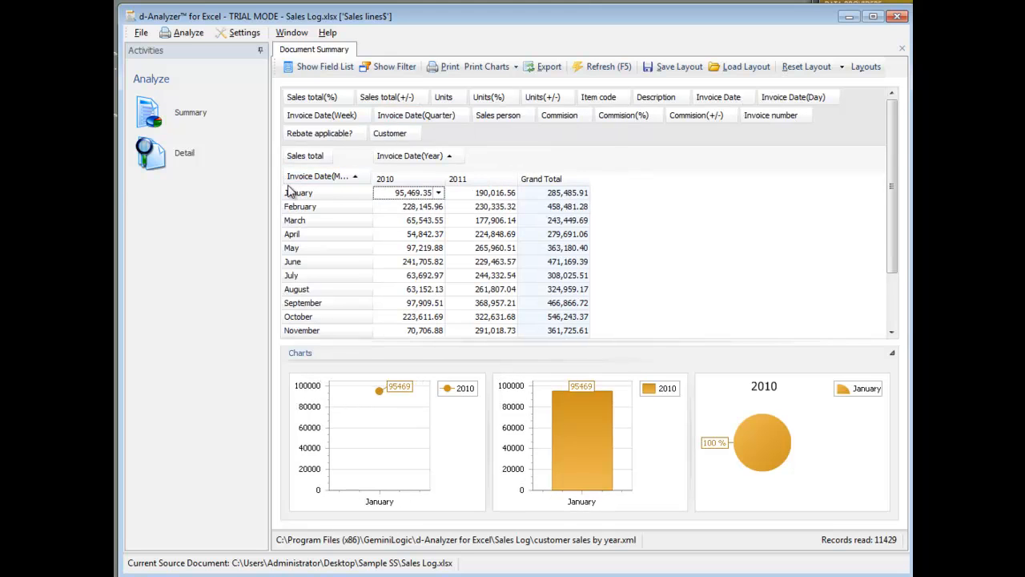
{"action": "scroll", "coordinate": [391, 275], "scroll_direction": "down", "scroll_amount": 1}
{"action": "scroll", "coordinate": [389, 275], "scroll_direction": "up", "scroll_amount": 1}
{"action": "left_click_drag", "start_coordinate": [688, 342], "coordinate": [675, 369]}
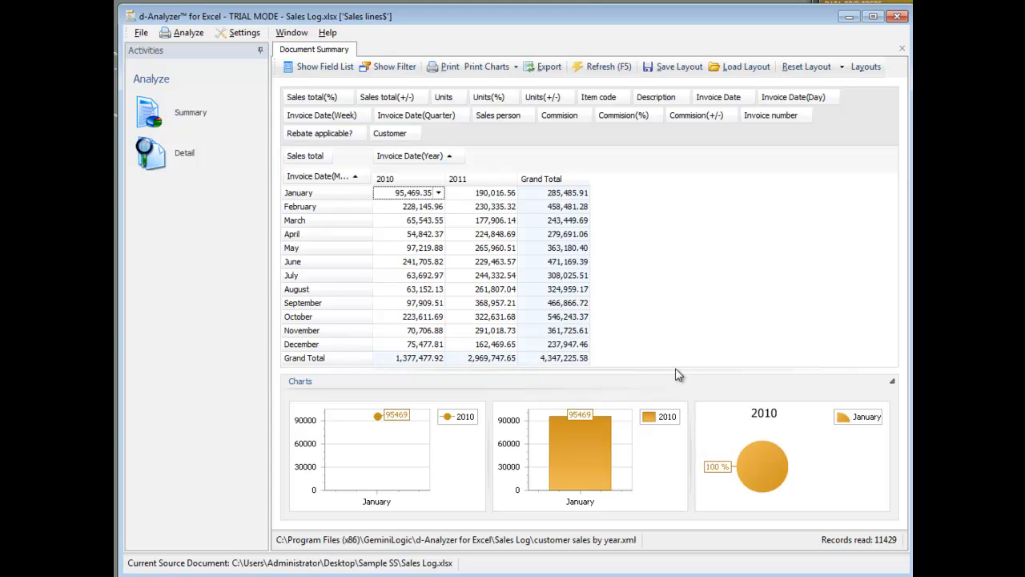
Select the January to December values for 2010 and 2011, and examine their line chart in the full-size preview
{"action": "left_click_drag", "start_coordinate": [425, 194], "coordinate": [476, 356]}
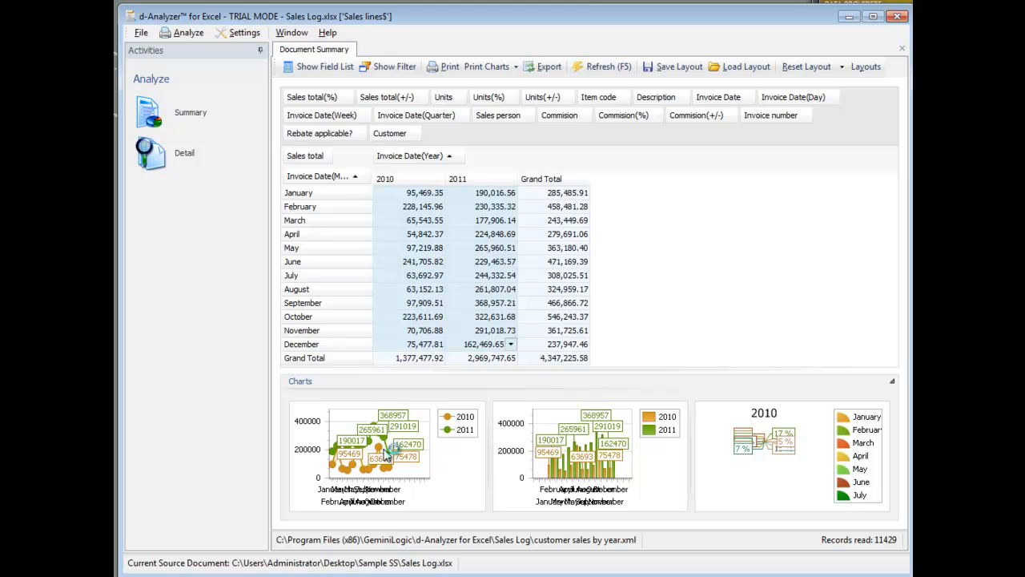
{"action": "double_click", "coordinate": [403, 358]}
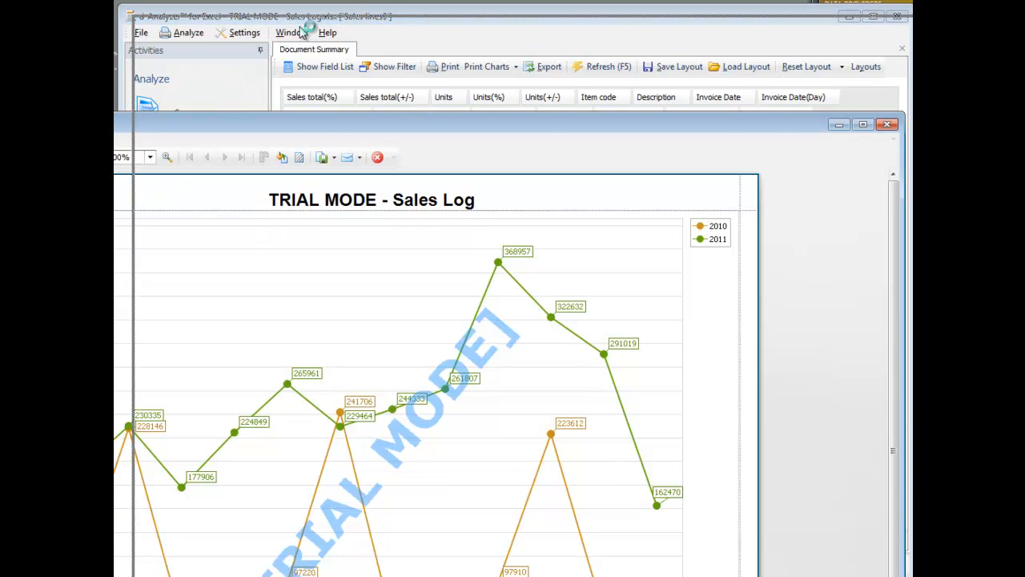
{"action": "left_click_drag", "start_coordinate": [300, 27], "coordinate": [297, 25]}
{"action": "left_click_drag", "start_coordinate": [133, 16], "coordinate": [177, 62]}
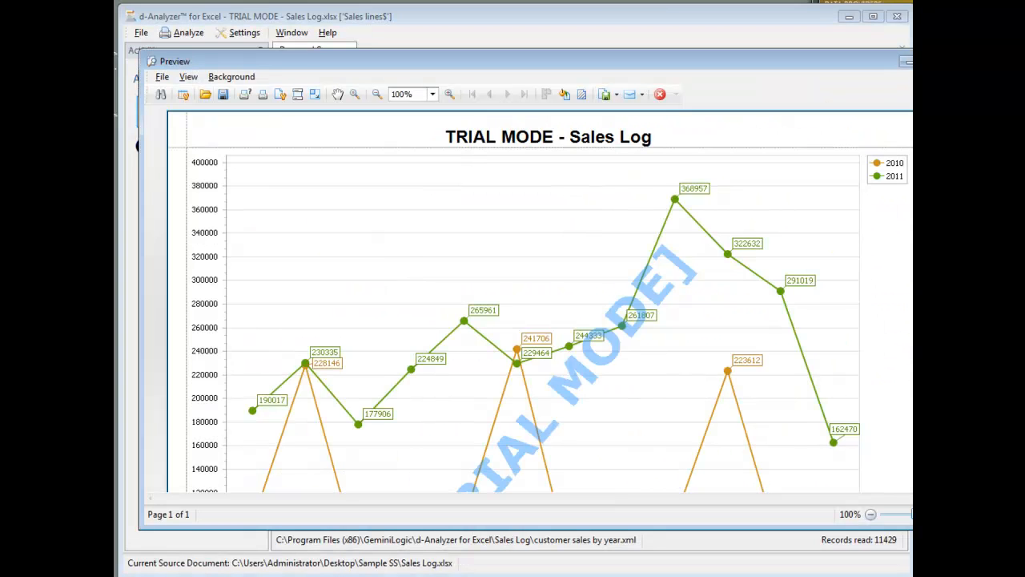
{"action": "scroll", "coordinate": [513, 304], "scroll_direction": "down", "scroll_amount": 5}
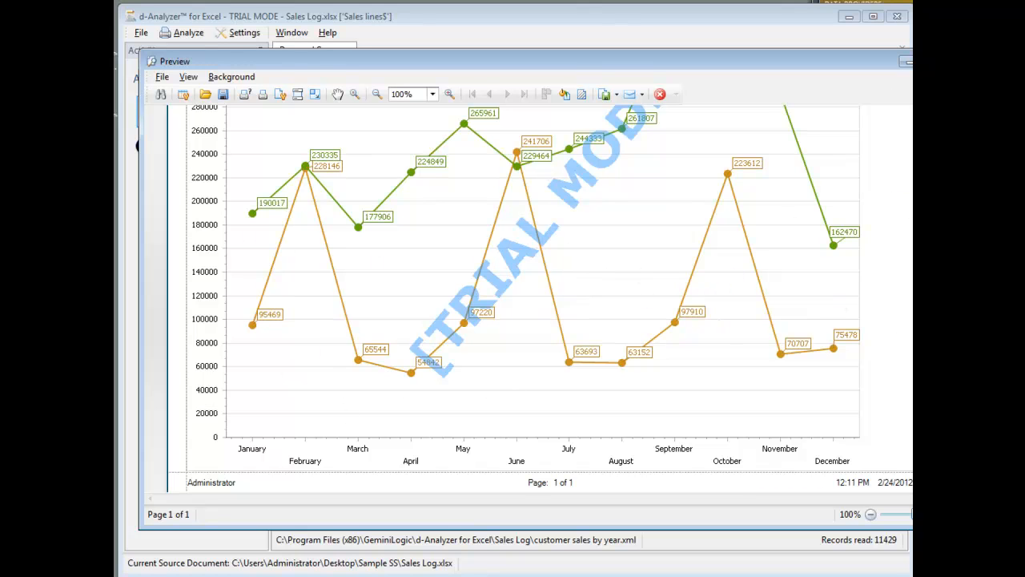
{"action": "key", "text": "alt+F4"}
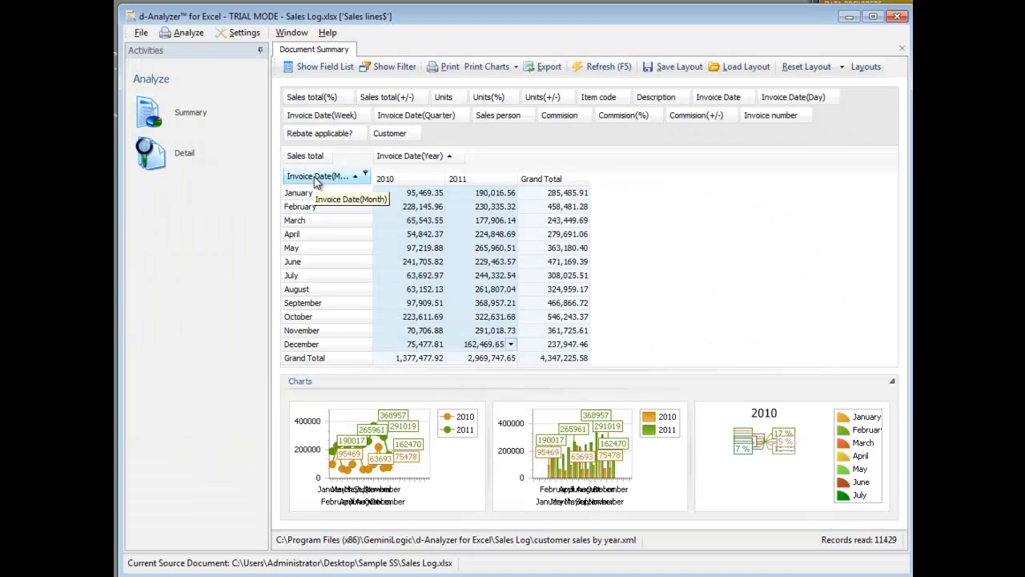
Save the monthly summary layout as "year by month sales"
{"action": "left_click_drag", "start_coordinate": [308, 177], "coordinate": [356, 182]}
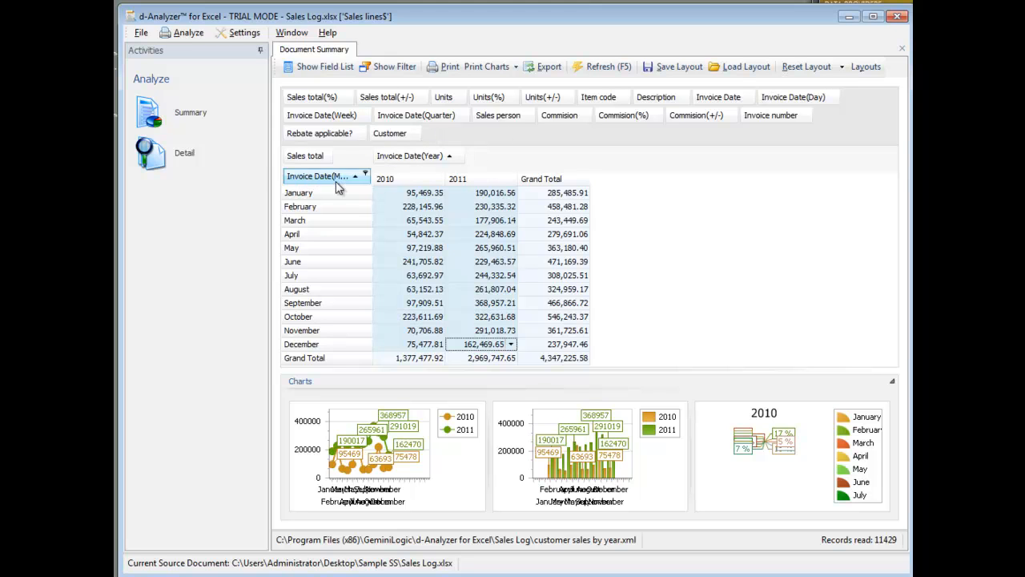
{"action": "left_click", "coordinate": [671, 71]}
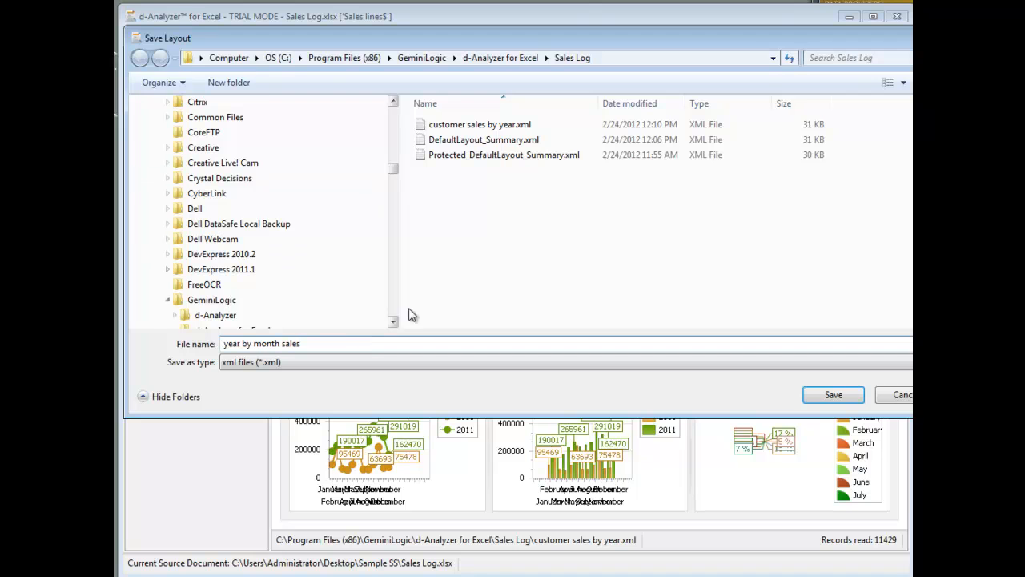
{"action": "left_click", "coordinate": [815, 400]}
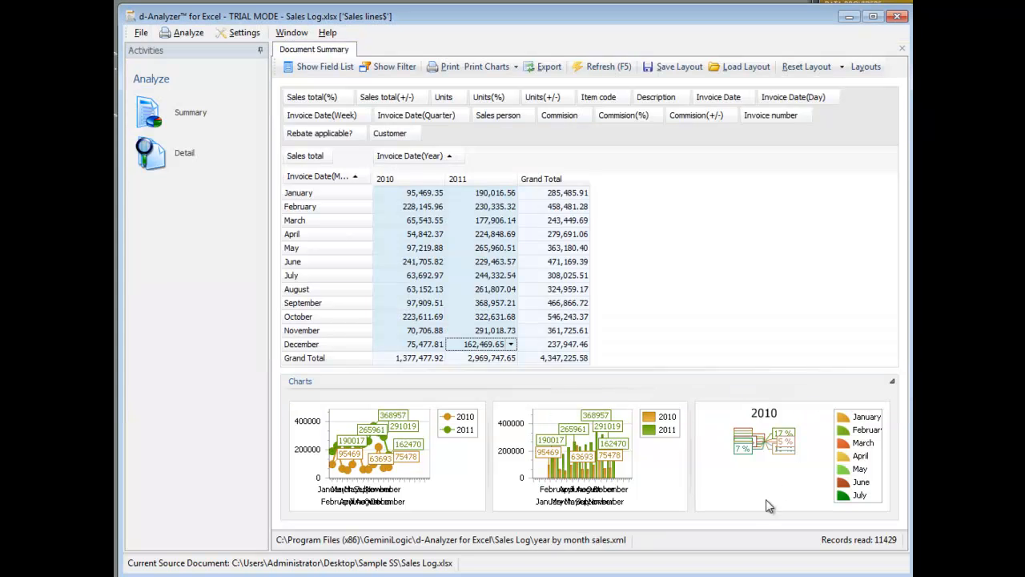
Remove the Invoice Date(Month) and Invoice Date(Year) fields and break down the sales total by Invoice Date(Day) in rows
{"action": "left_click_drag", "start_coordinate": [335, 178], "coordinate": [538, 134]}
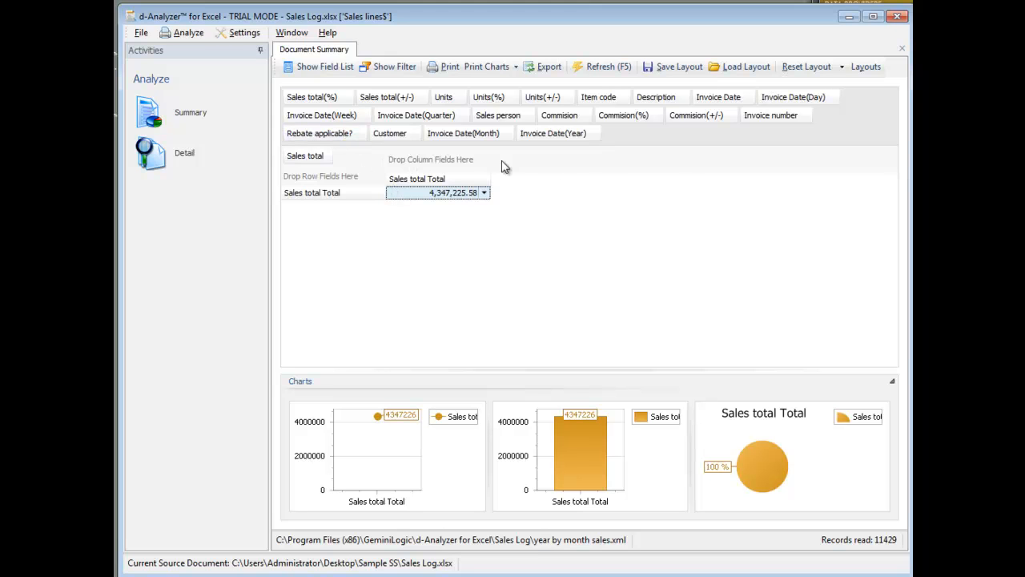
{"action": "left_click_drag", "start_coordinate": [788, 97], "coordinate": [337, 178]}
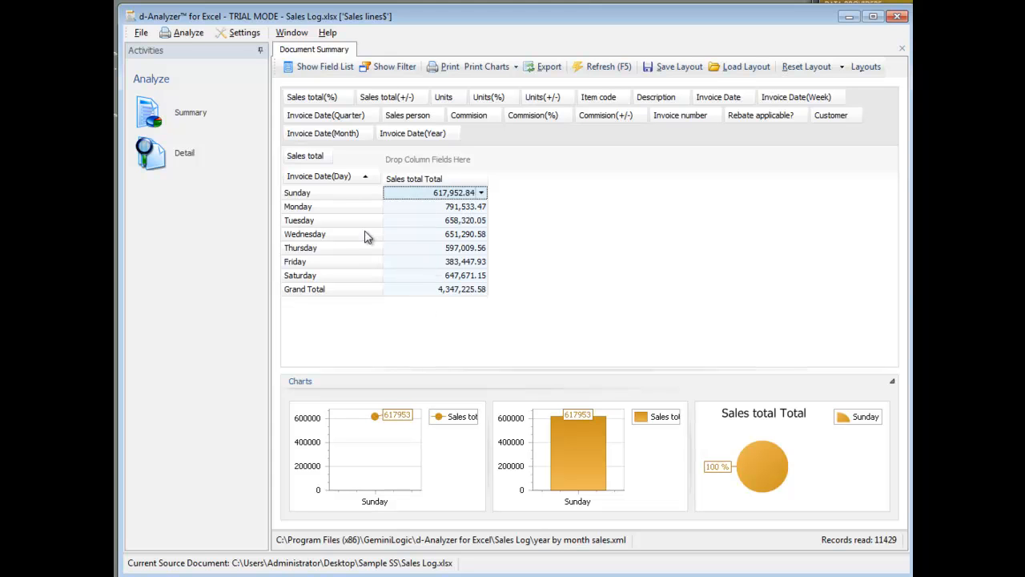
Select the Sunday to Saturday sales totals, and examine their pie chart in the full-size preview
{"action": "left_click", "coordinate": [406, 223]}
{"action": "left_click_drag", "start_coordinate": [405, 224], "coordinate": [414, 276]}
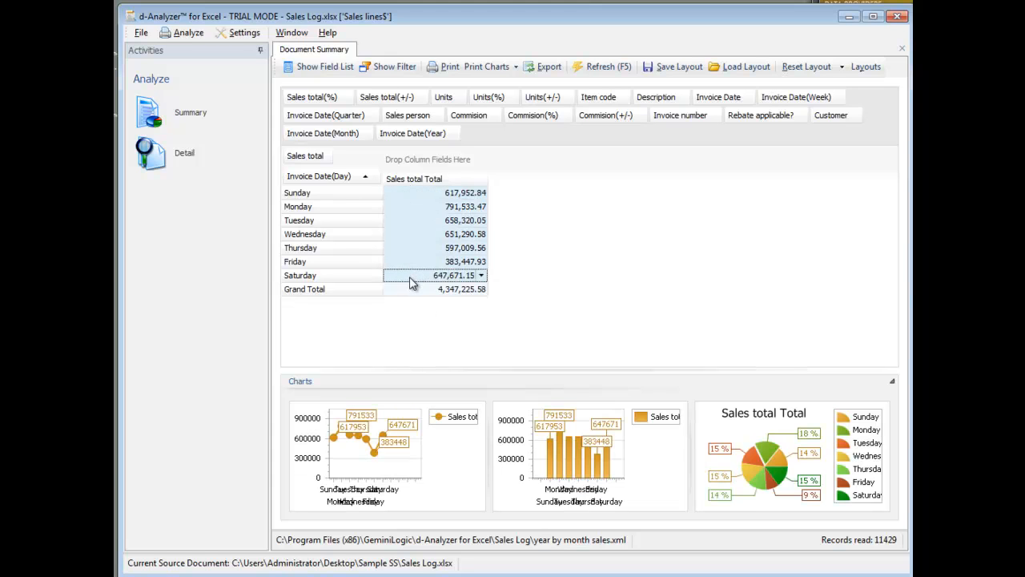
{"action": "double_click", "coordinate": [767, 471]}
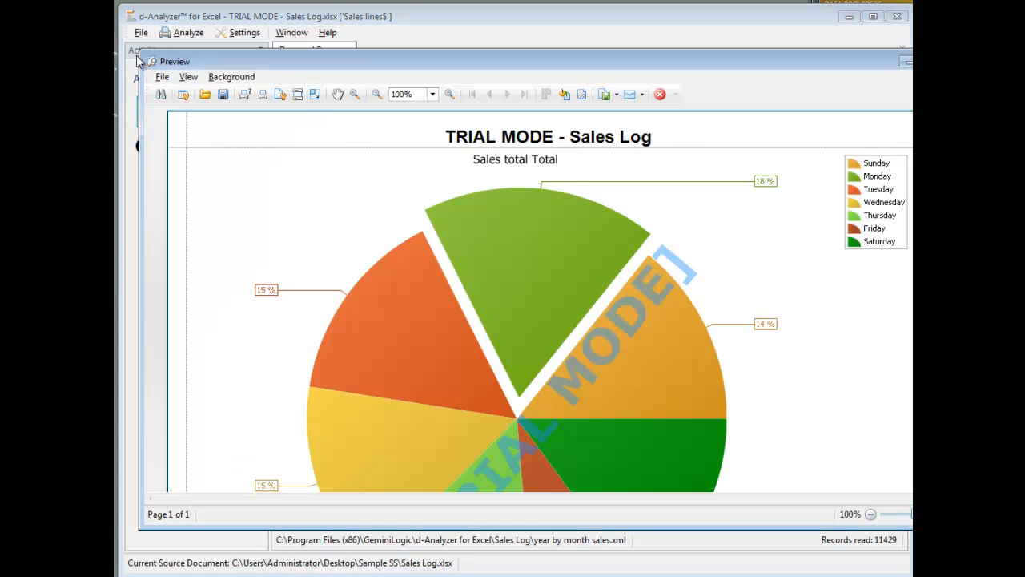
{"action": "left_click_drag", "start_coordinate": [183, 66], "coordinate": [166, 29]}
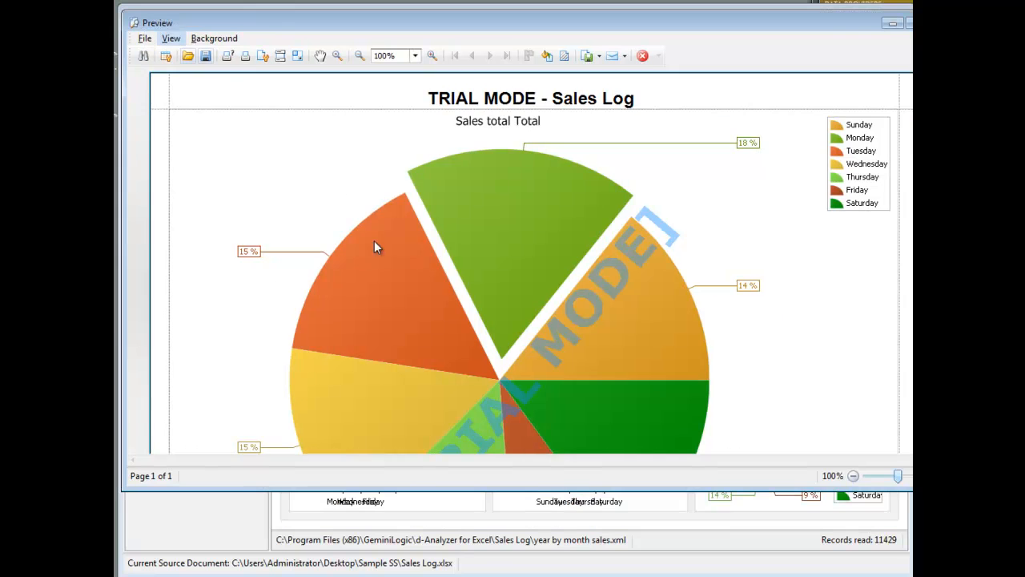
{"action": "scroll", "coordinate": [524, 260], "scroll_direction": "down", "scroll_amount": 3}
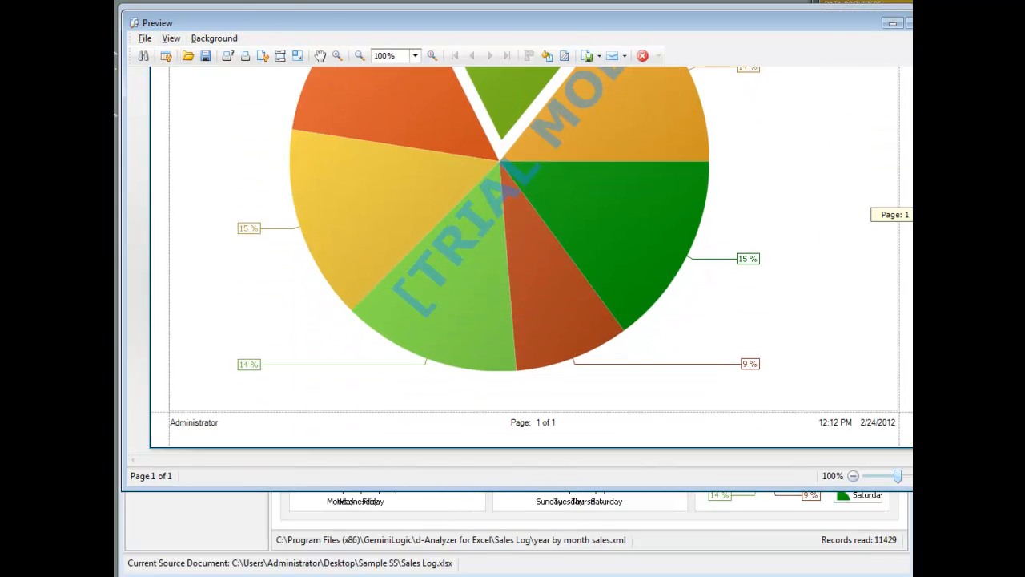
{"action": "scroll", "coordinate": [524, 260], "scroll_direction": "up", "scroll_amount": 2}
{"action": "scroll", "coordinate": [524, 261], "scroll_direction": "up", "scroll_amount": 2}
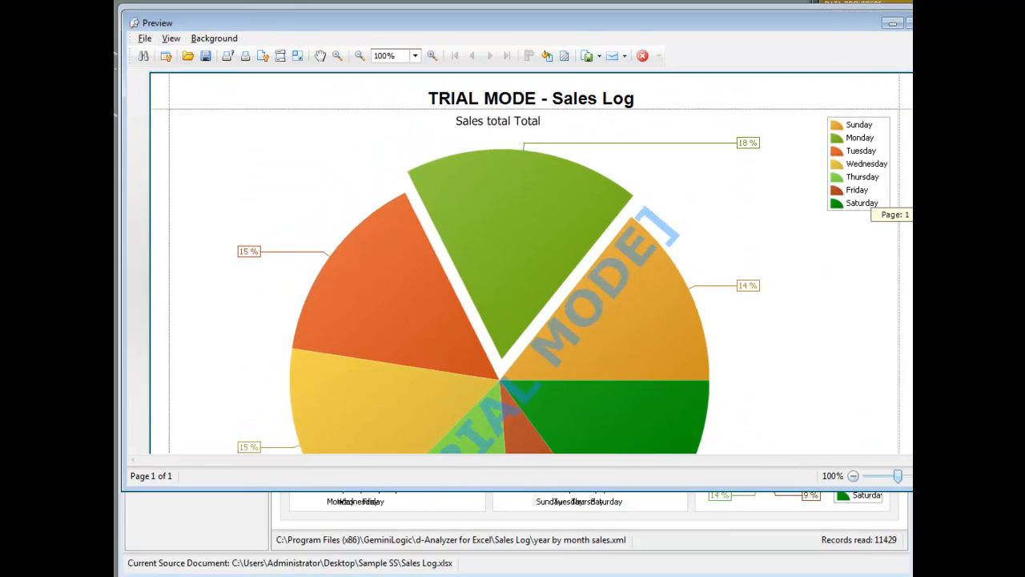
{"action": "scroll", "coordinate": [665, 221], "scroll_direction": "down", "scroll_amount": 2}
{"action": "scroll", "coordinate": [665, 221], "scroll_direction": "up", "scroll_amount": 1}
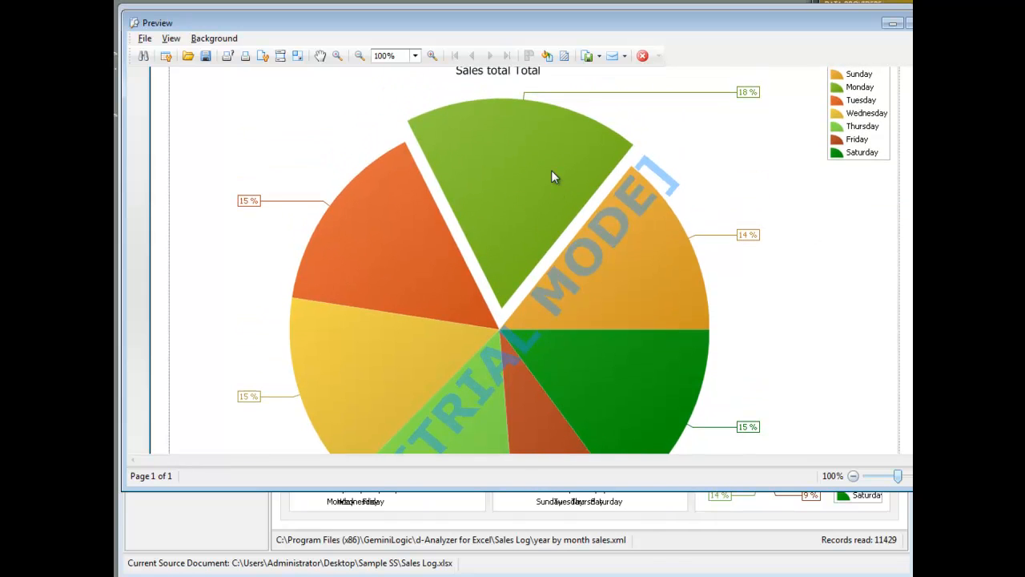
{"action": "key", "text": "alt+F4"}
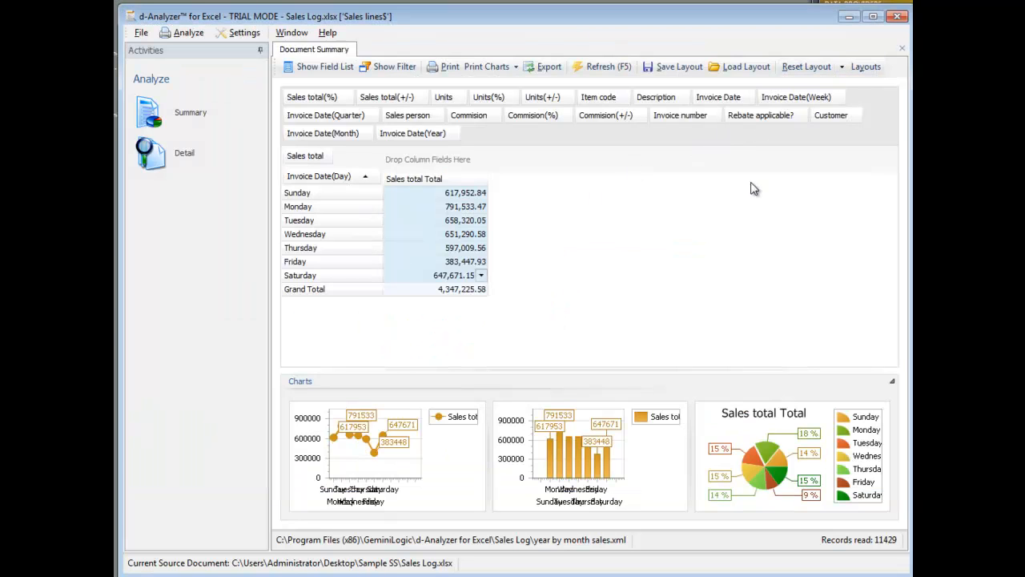
Save the daily summary layout as "sales day graph"
{"action": "left_click", "coordinate": [677, 77]}
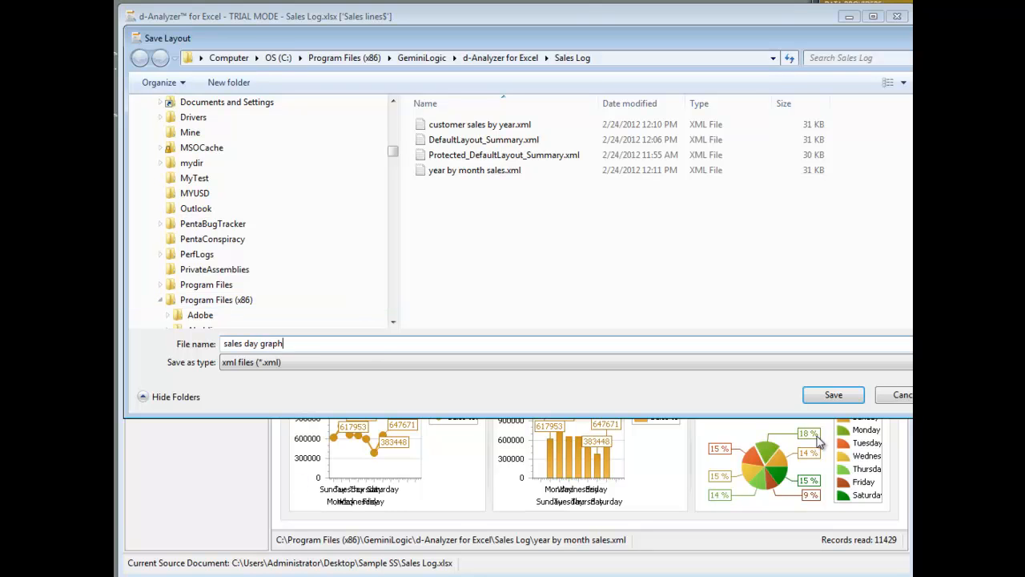
{"action": "left_click", "coordinate": [824, 396]}
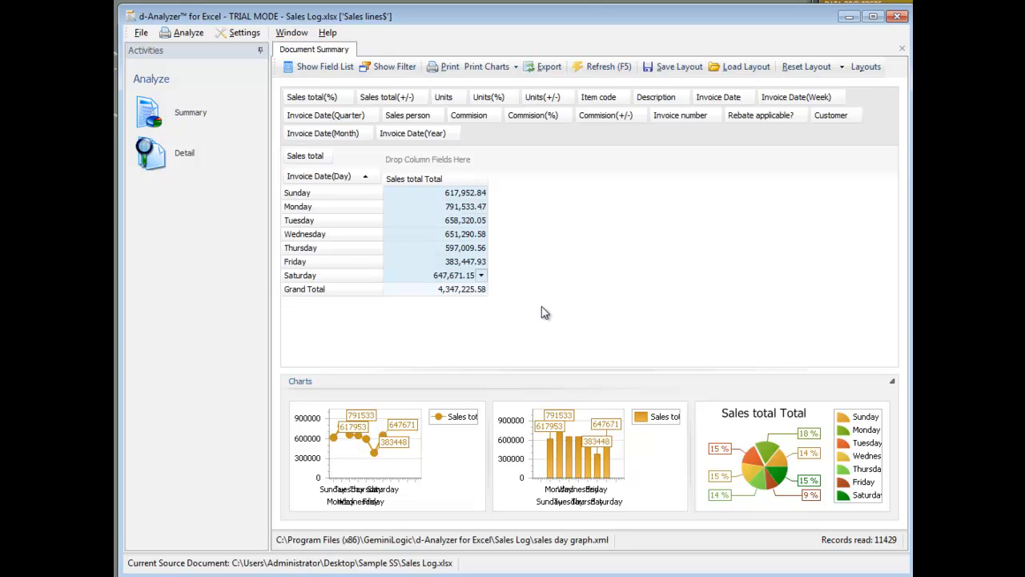
Load the saved summary layout "year by month sales"
{"action": "left_click", "coordinate": [851, 69]}
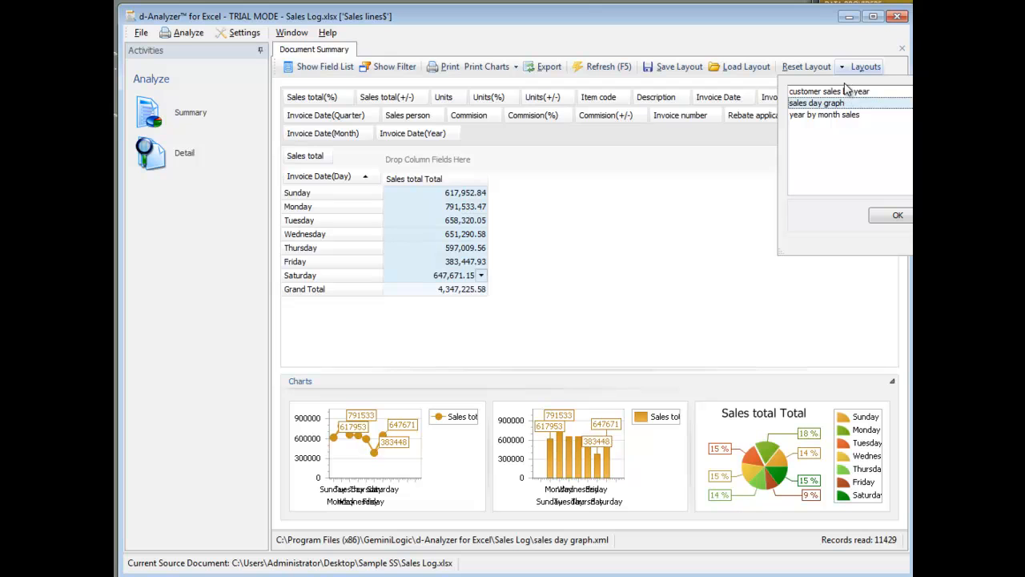
{"action": "left_click", "coordinate": [812, 117]}
{"action": "left_click", "coordinate": [883, 218]}
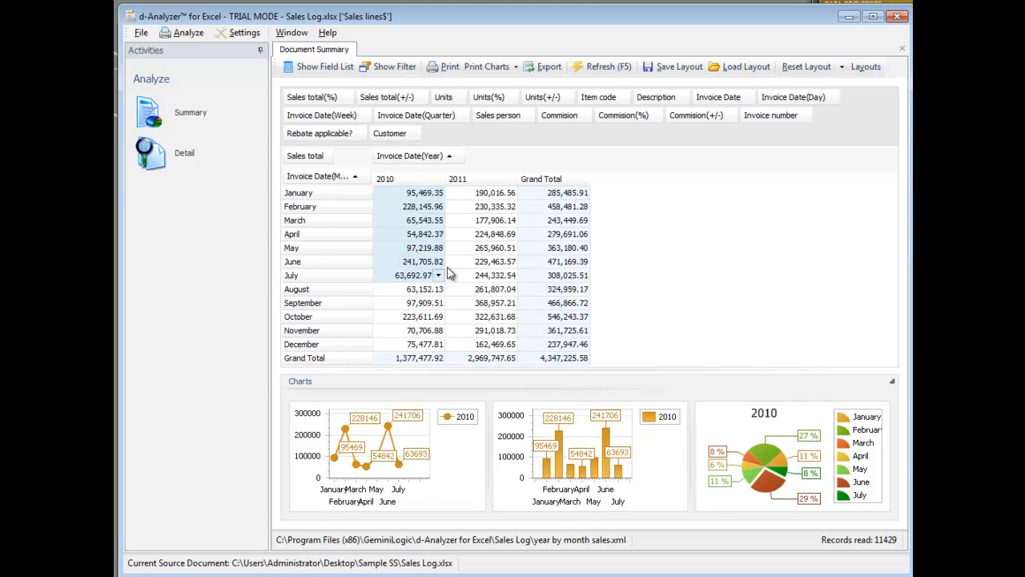
Switch the summary to the saved layout "customer sales by year"
{"action": "left_click", "coordinate": [857, 69]}
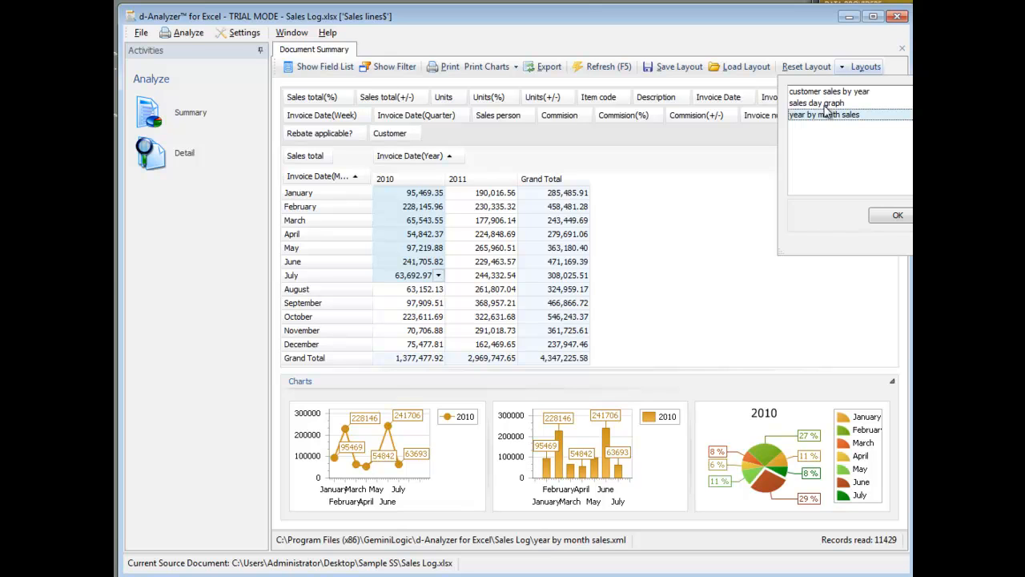
{"action": "left_click", "coordinate": [820, 93]}
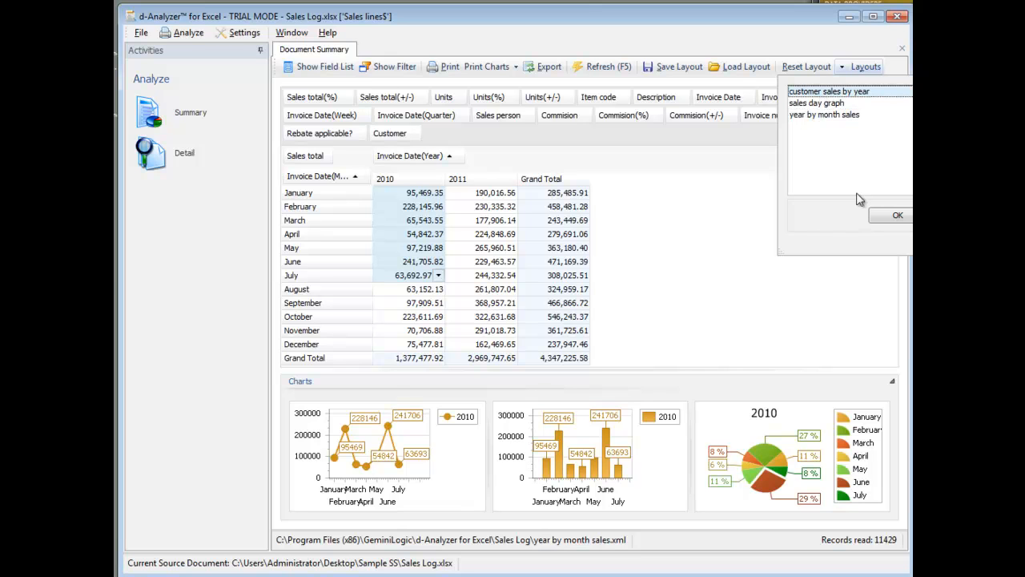
{"action": "left_click", "coordinate": [895, 216]}
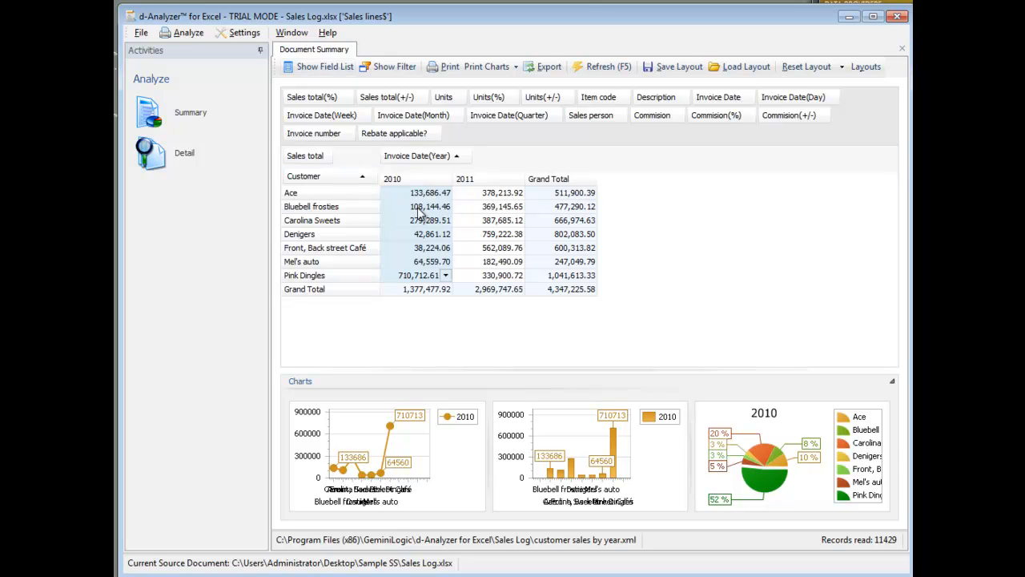
Open the detail view of the sales records and make Invoice number the first column
{"action": "left_click", "coordinate": [188, 156]}
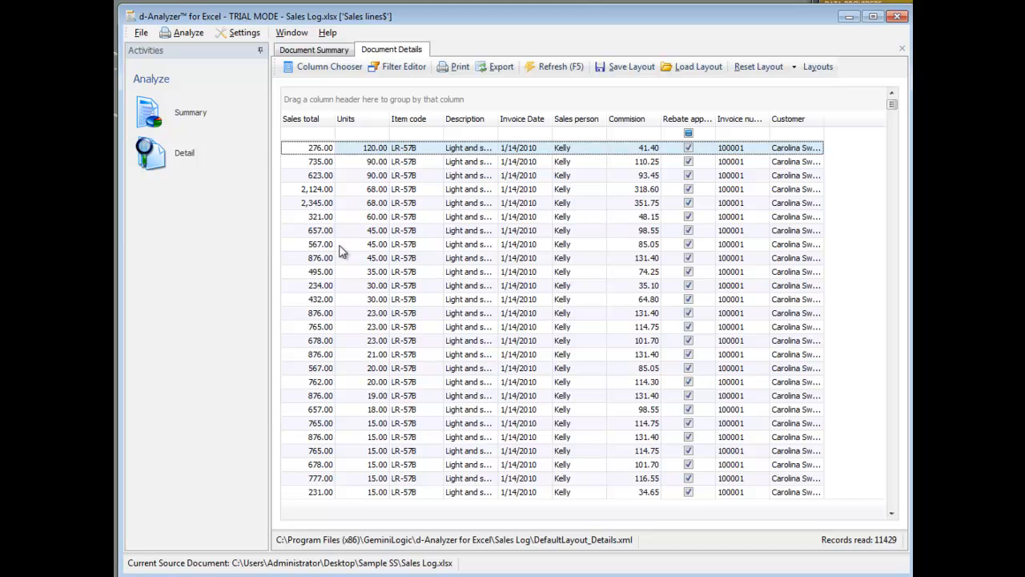
{"action": "left_click_drag", "start_coordinate": [733, 122], "coordinate": [286, 130]}
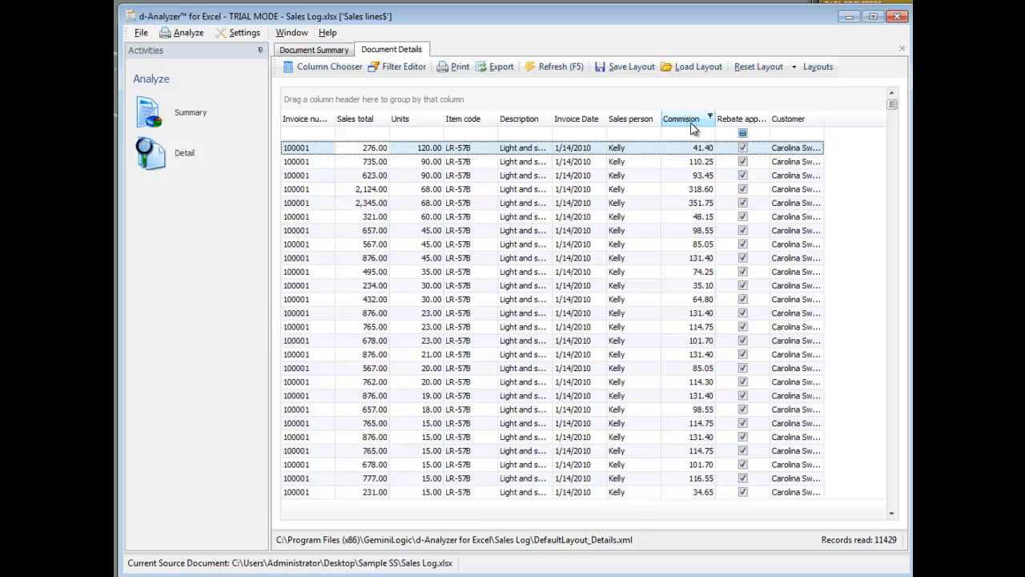
Remove the Rebate applicable and Commision columns, and place Customer directly after Invoice number
{"action": "left_click_drag", "start_coordinate": [738, 117], "coordinate": [708, 228]}
{"action": "left_click_drag", "start_coordinate": [685, 119], "coordinate": [694, 261]}
{"action": "left_click_drag", "start_coordinate": [677, 125], "coordinate": [337, 121]}
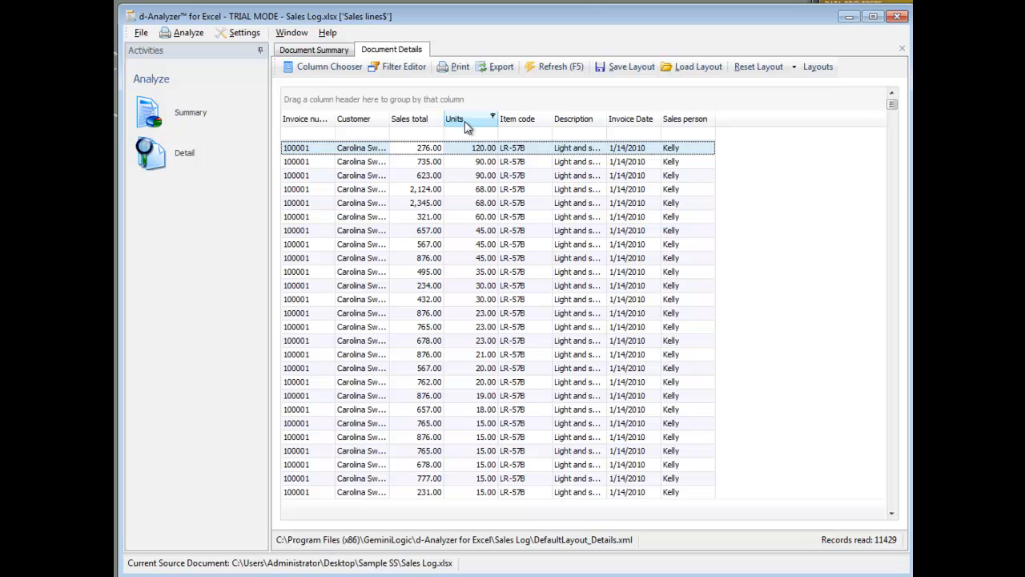
Remove the Units column, and widen the Sales total and Customer columns to roughly twice their width
{"action": "left_click_drag", "start_coordinate": [470, 129], "coordinate": [520, 260]}
{"action": "left_click_drag", "start_coordinate": [444, 126], "coordinate": [498, 124]}
{"action": "left_click_drag", "start_coordinate": [389, 121], "coordinate": [446, 122]}
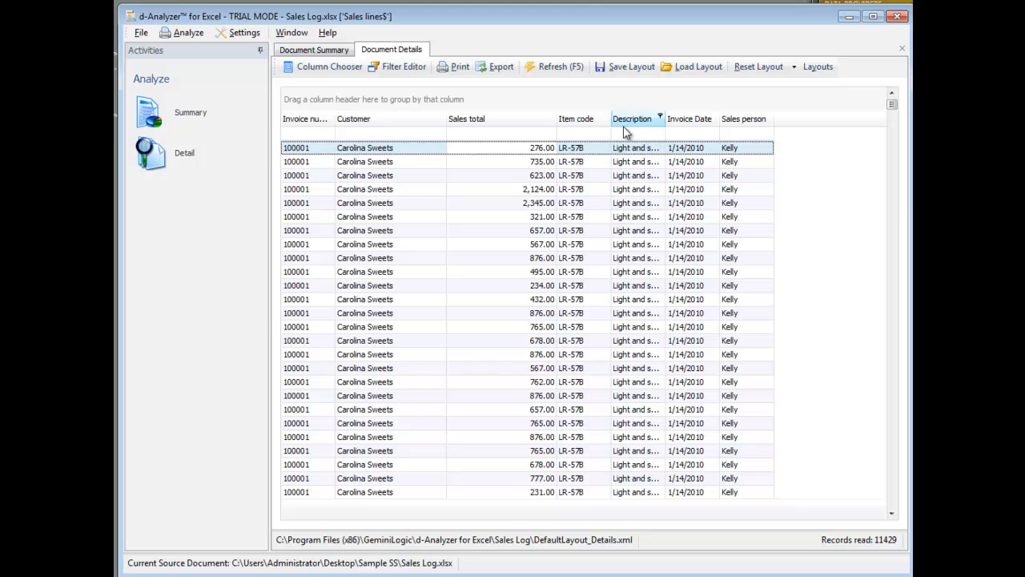
Group the detail records by Item code, and sort them by Sales total in ascending order within each group
{"action": "left_click_drag", "start_coordinate": [577, 120], "coordinate": [547, 102]}
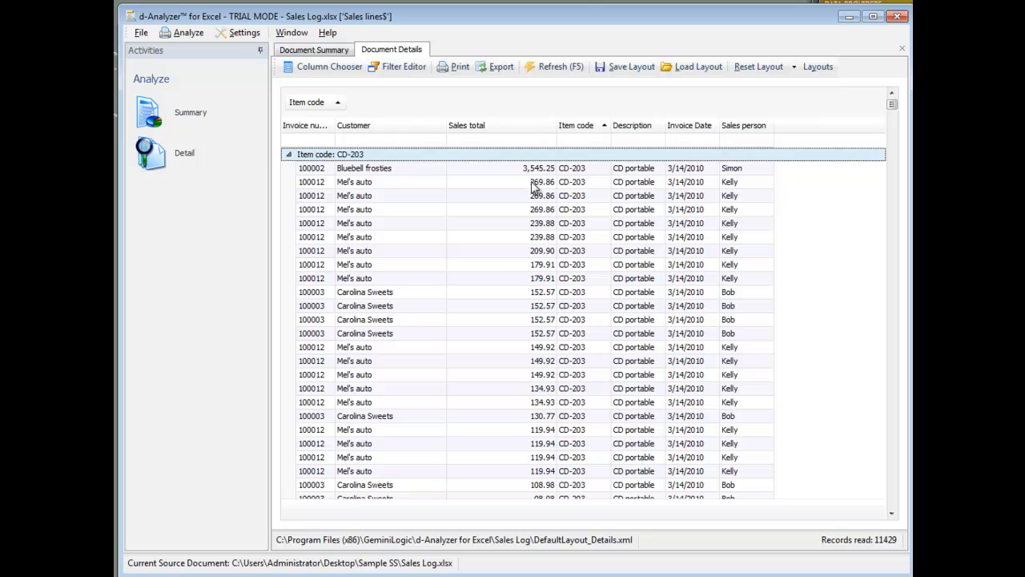
{"action": "left_click", "coordinate": [534, 130]}
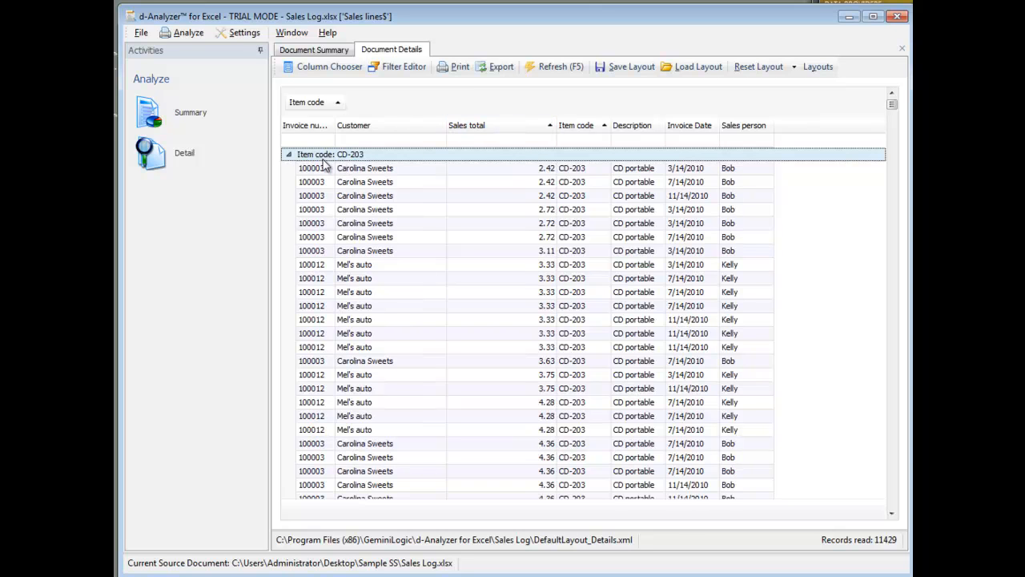
{"action": "mouse_move", "coordinate": [896, 103]}
{"action": "left_mouse_down"}
{"action": "mouse_move", "coordinate": [888, 140]}
{"action": "mouse_move", "coordinate": [892, 109]}
{"action": "left_mouse_up"}
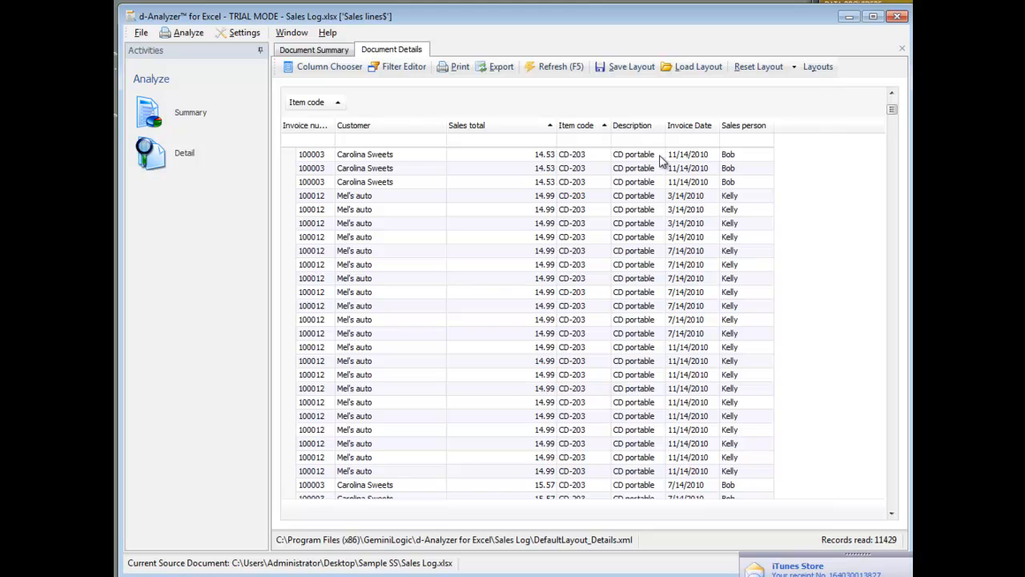
{"action": "scroll", "coordinate": [639, 156], "scroll_direction": "up", "scroll_amount": 10}
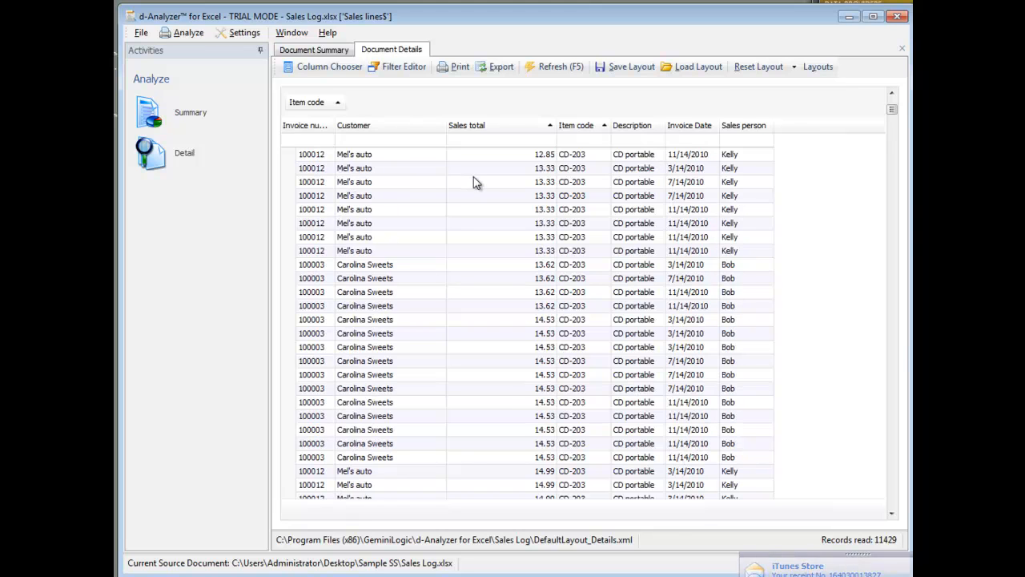